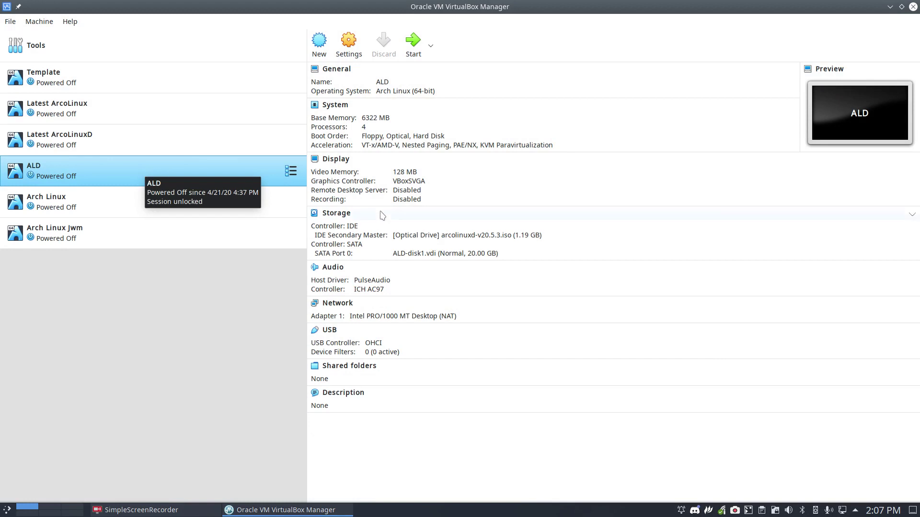
Start the ALD VM fullscreen, boot the default ArcoLinuxD live entry, then bring up the host browser.
double_click(200, 168)
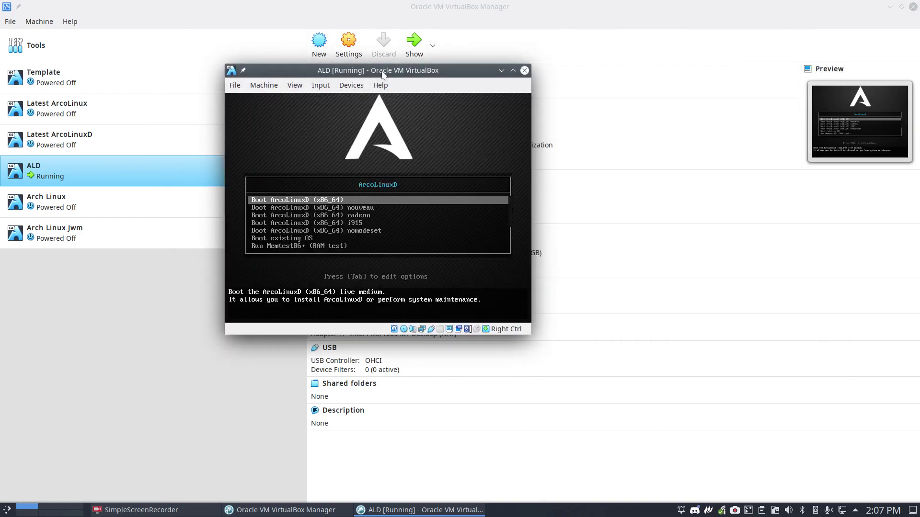
key("Control_R+f")
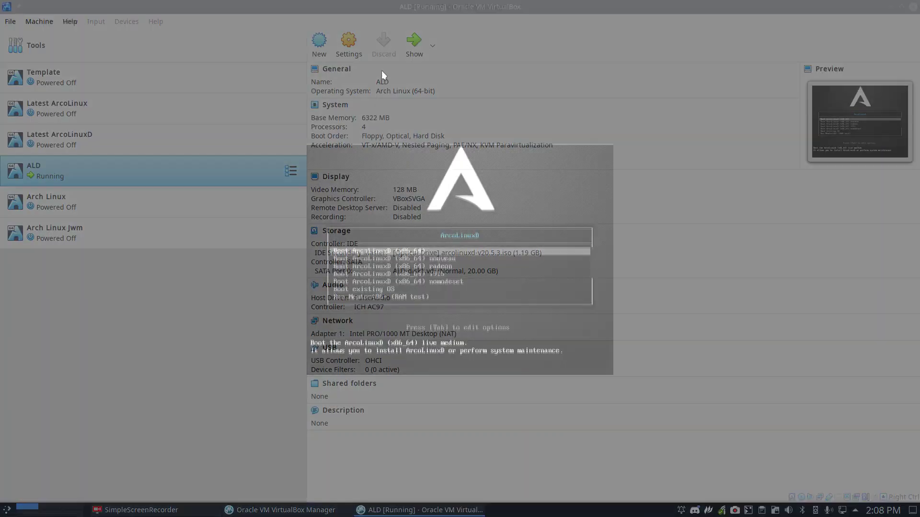
key("Return")
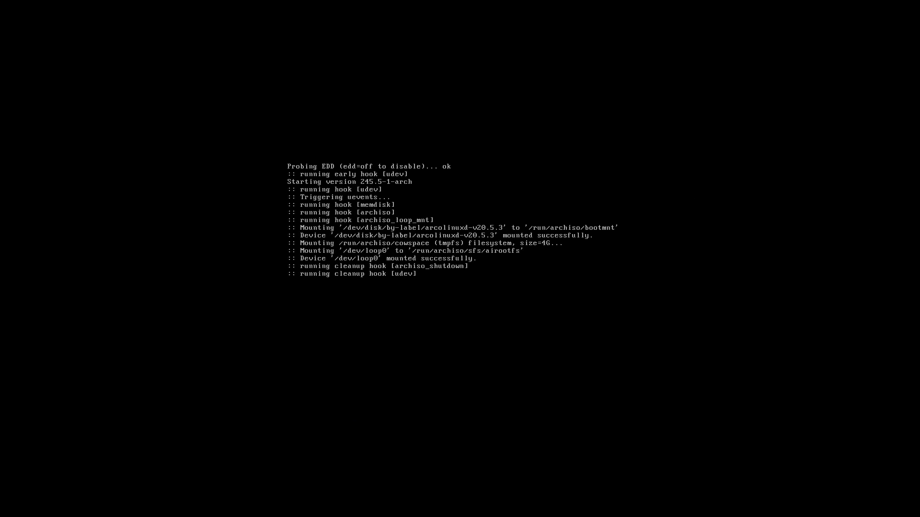
key("ctrl+alt+g")
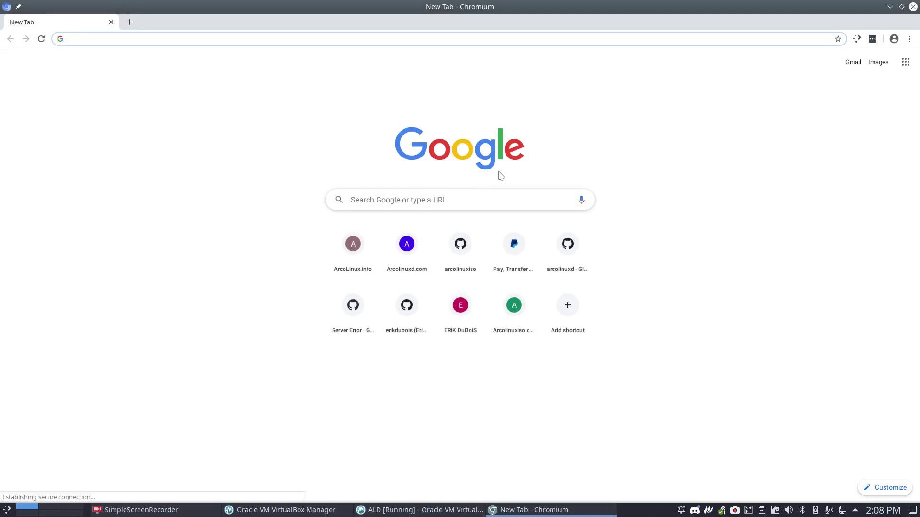
Load the arcolinuxb.com website in Chromium.
type("arco")
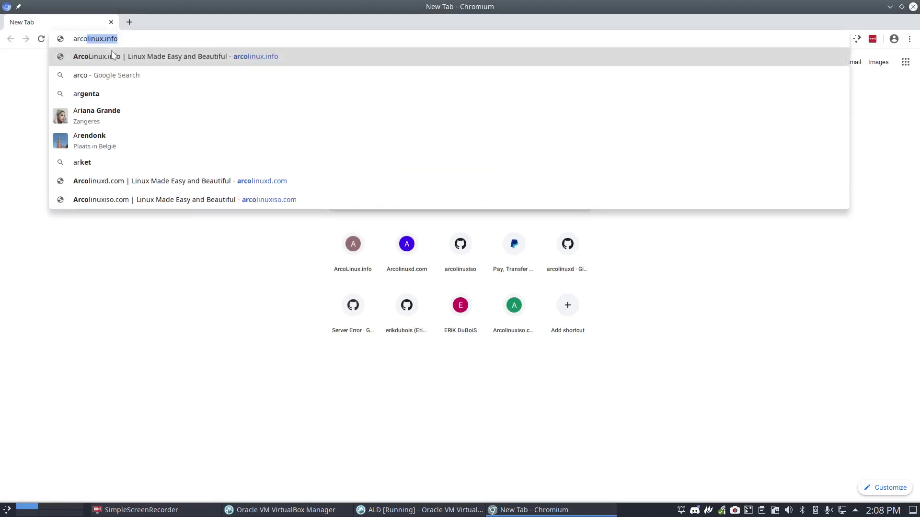
type("linu")
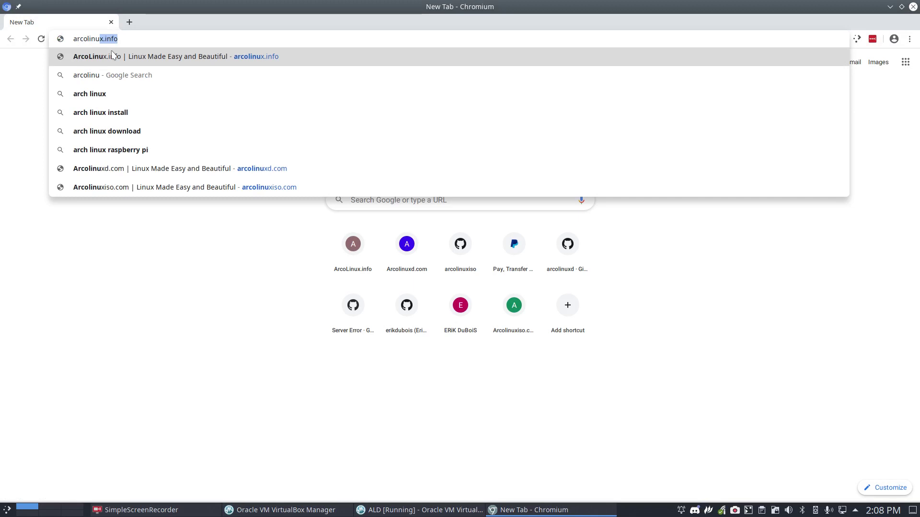
type("x")
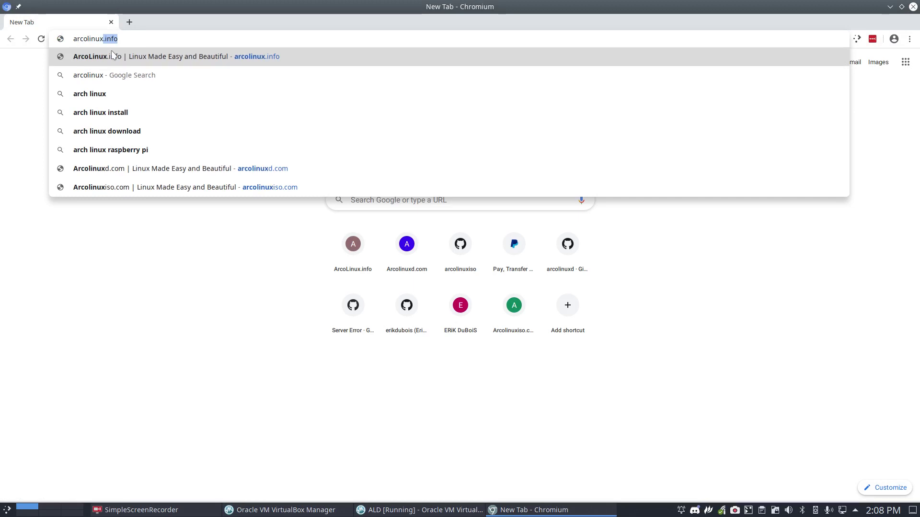
type("d")
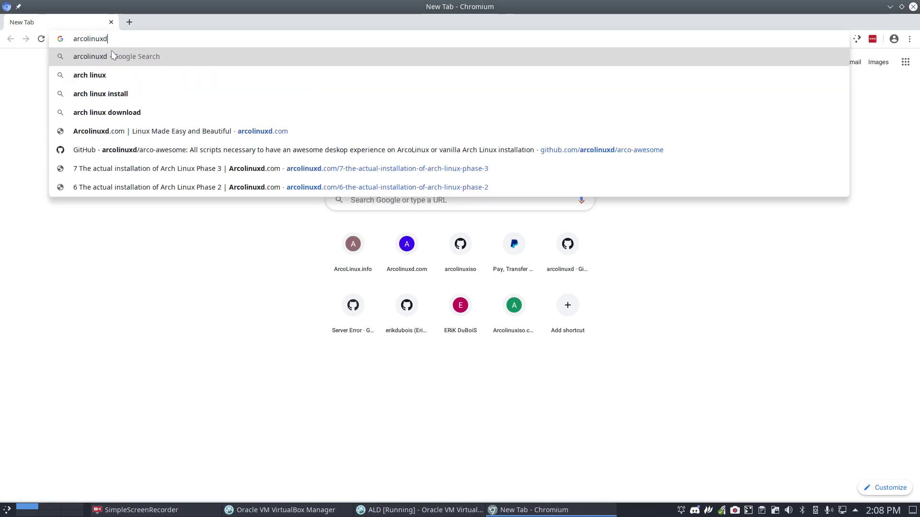
key("BackSpace")
type("b.com")
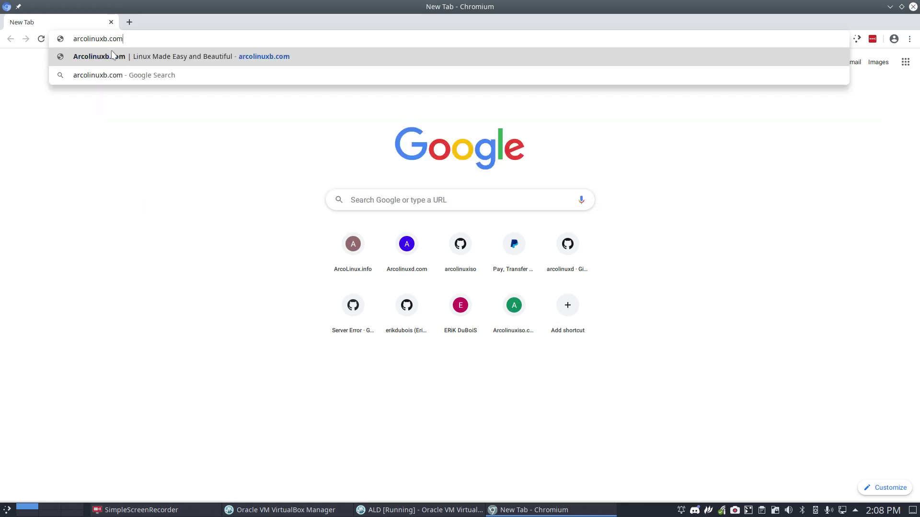
key("Return")
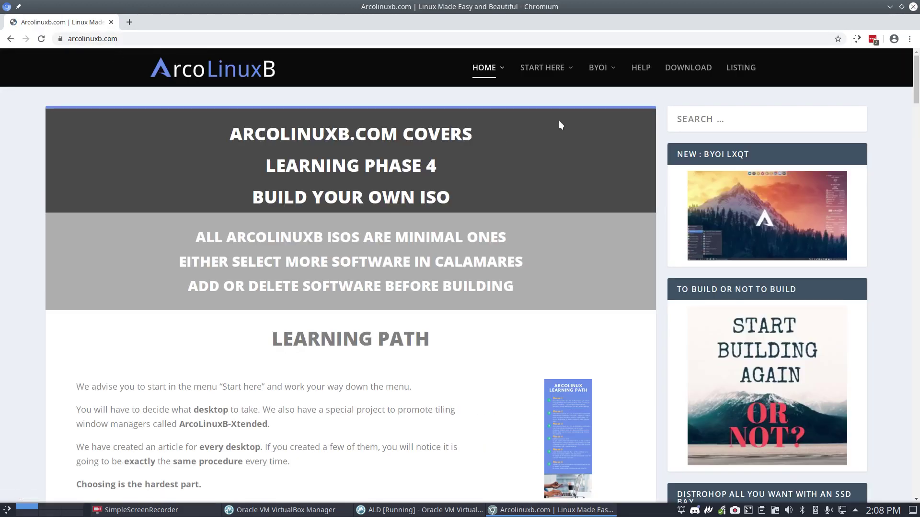
Open the BYOI on ArcoLinuxD article and read through its build procedure steps.
mouse_move(603, 79)
left_click(622, 149)
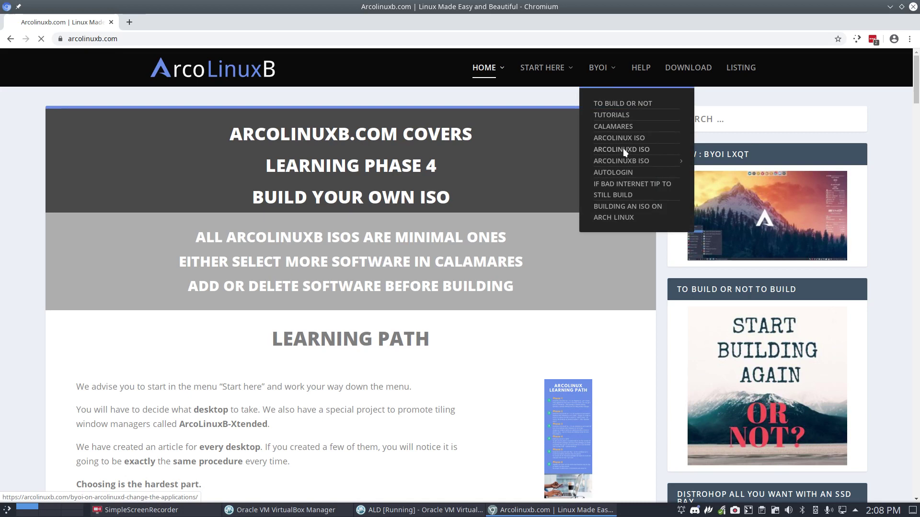
scroll(452, 353, "down", 6)
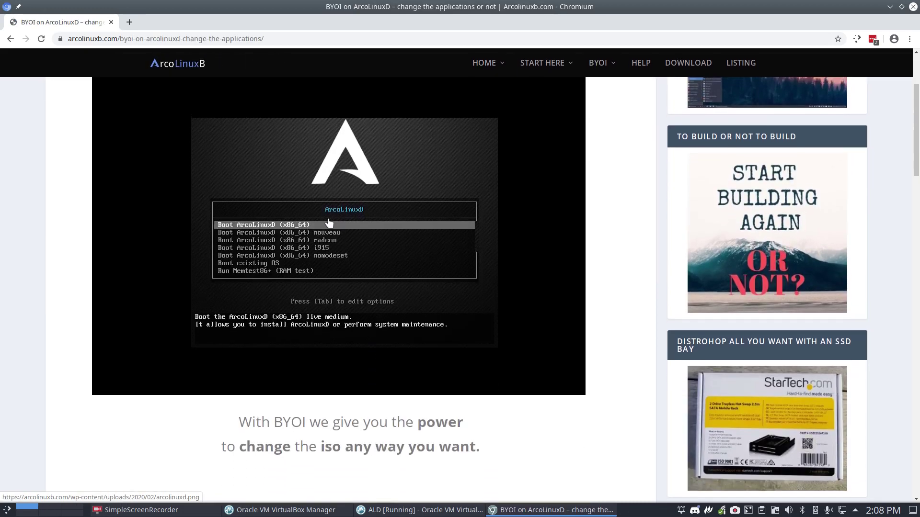
scroll(325, 211, "down", 3)
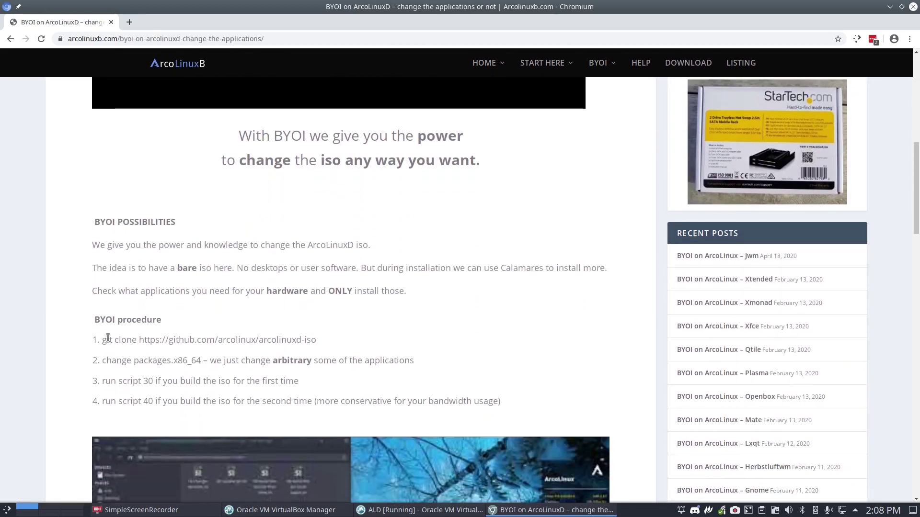
left_click_drag(103, 339, 319, 346)
scroll(127, 283, "down", 2)
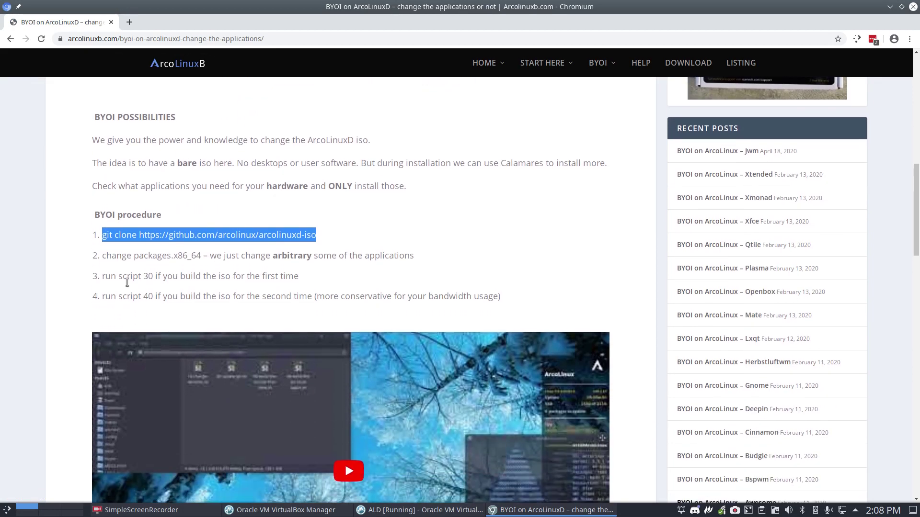
left_click_drag(144, 276, 236, 296)
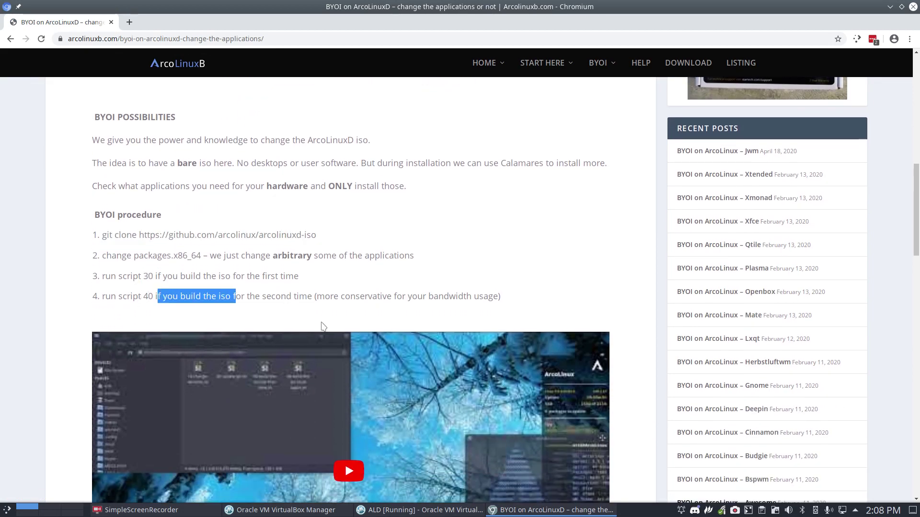
scroll(322, 327, "down", 2)
scroll(322, 326, "down", 5)
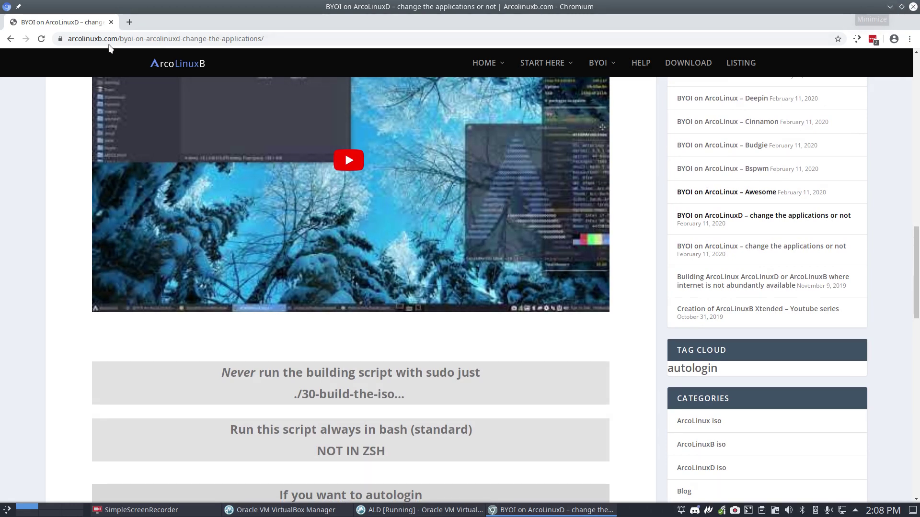
Go from the BYOI article to the arcolinuxd.com site.
left_click(129, 22)
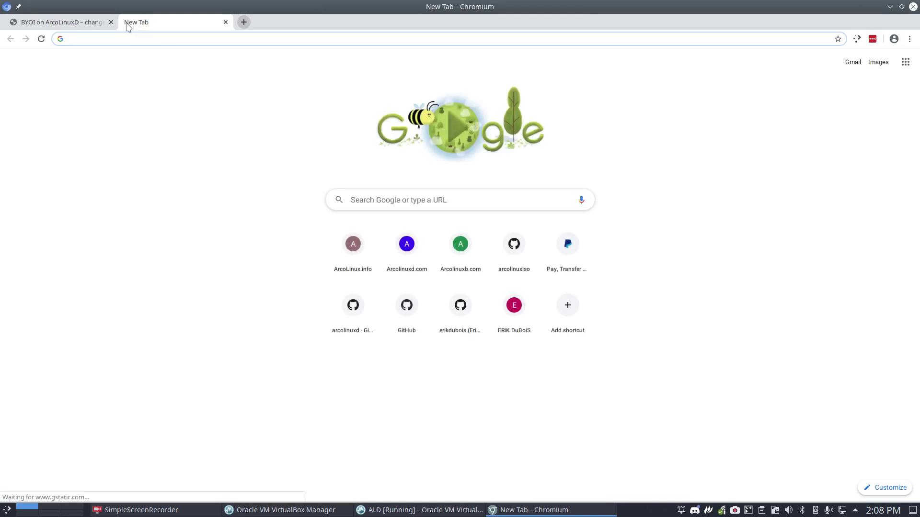
left_click(85, 24)
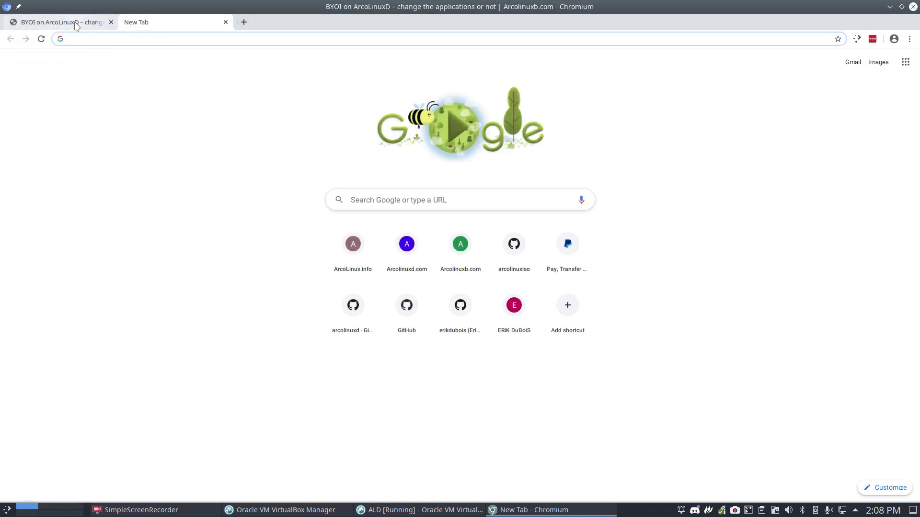
mouse_move(484, 63)
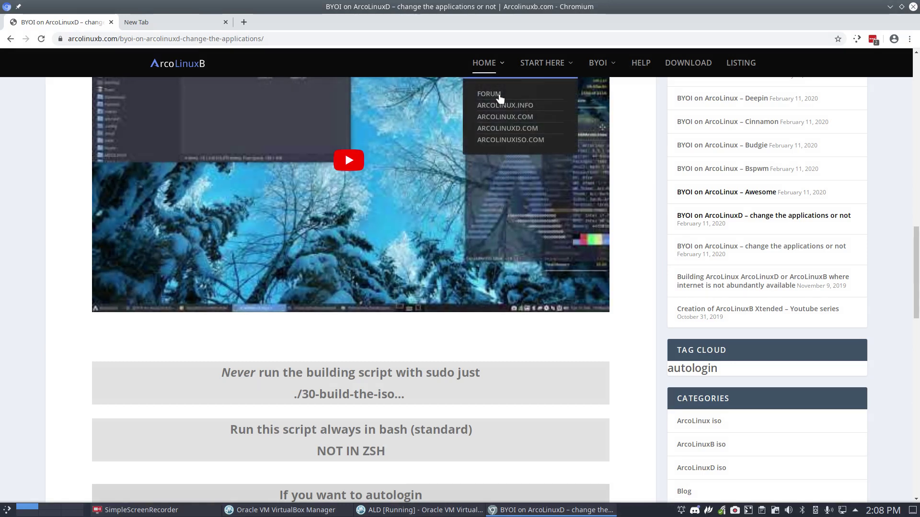
left_click(515, 127)
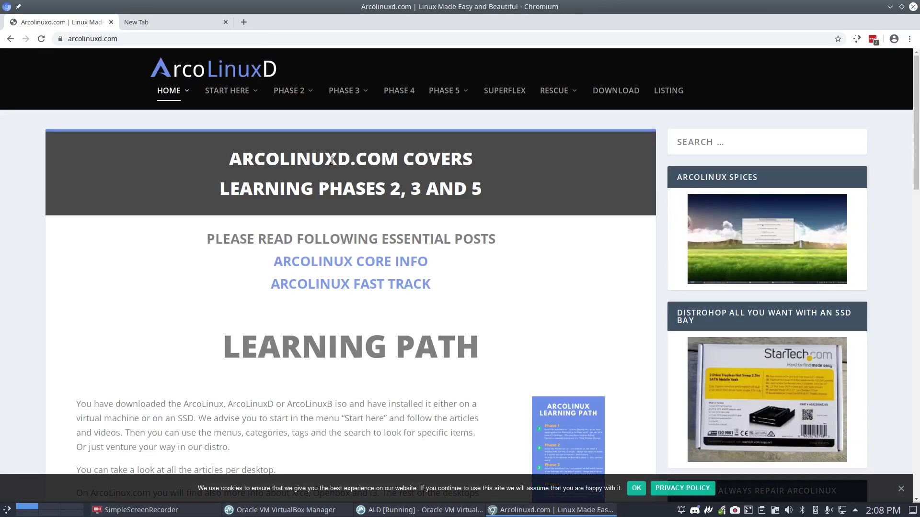
Open the ArcoLinuxD Jwm installation article and scroll to its script installation option.
mouse_move(360, 106)
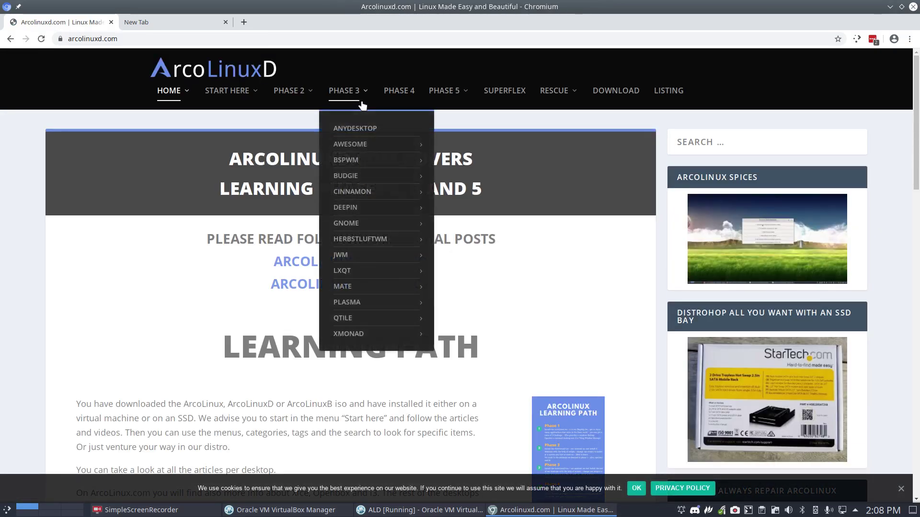
mouse_move(352, 254)
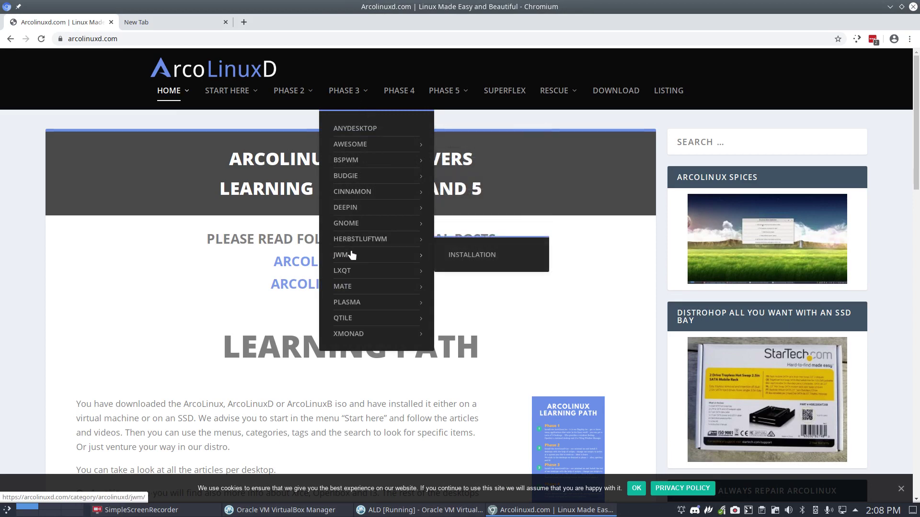
left_click(462, 258)
scroll(224, 338, "down", 7)
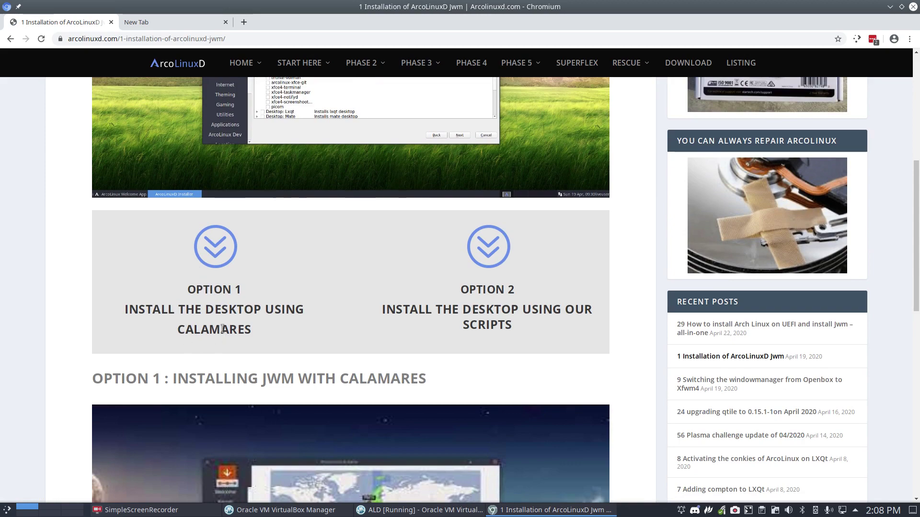
scroll(237, 334, "down", 6)
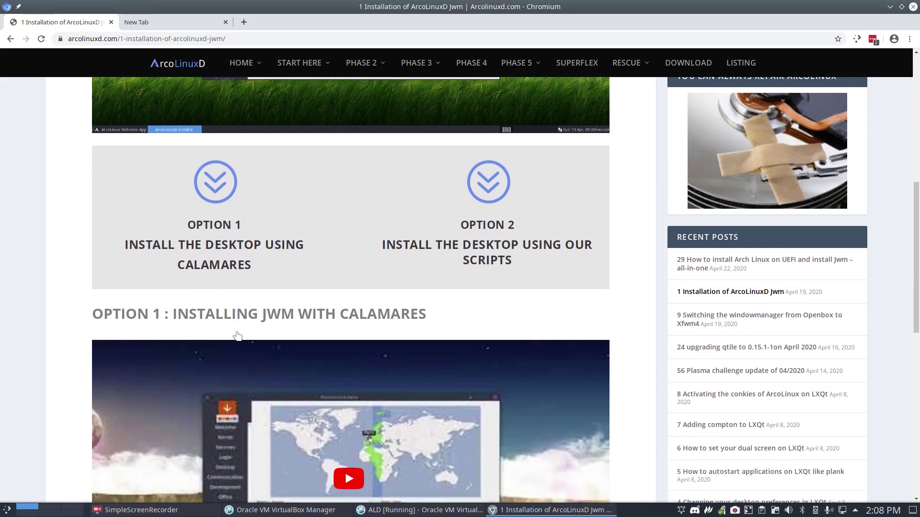
scroll(243, 312, "up", 4)
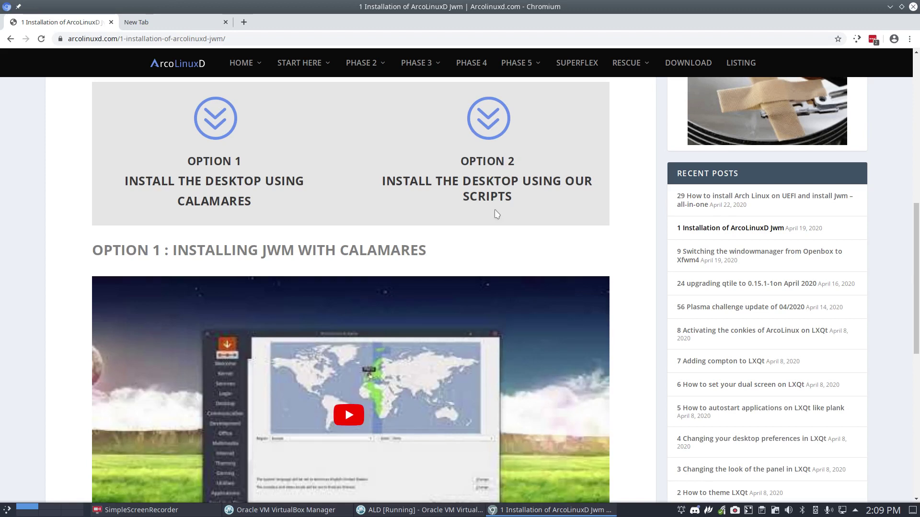
scroll(497, 214, "down", 8)
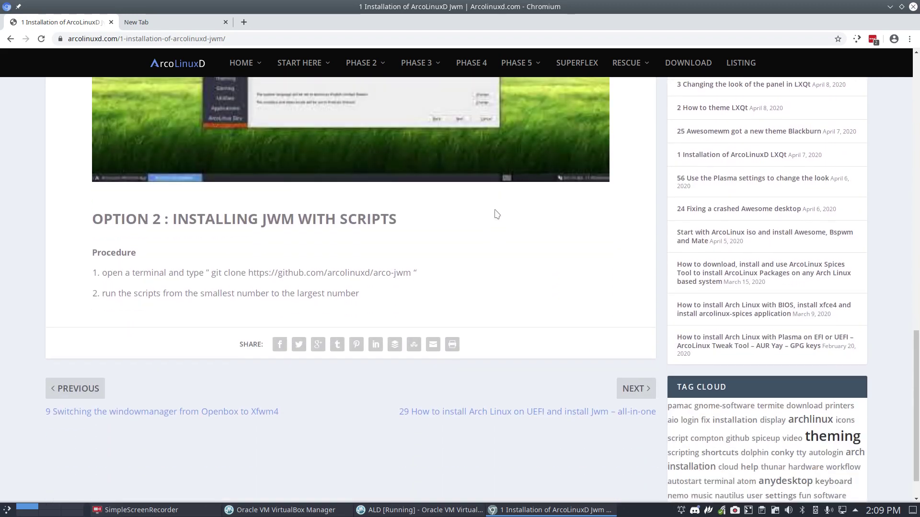
scroll(491, 215, "up", 2)
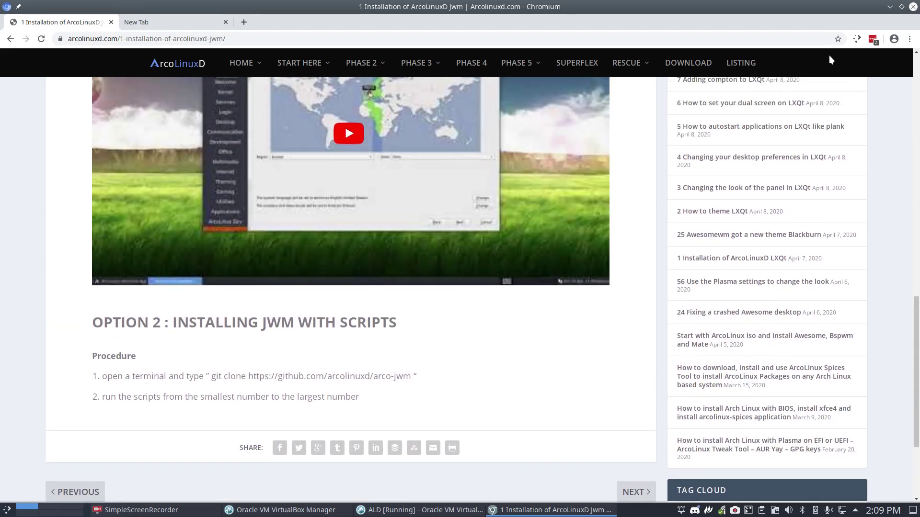
Return to the VM, launch the Calamares installer and advance through its opening pages.
left_click(889, 7)
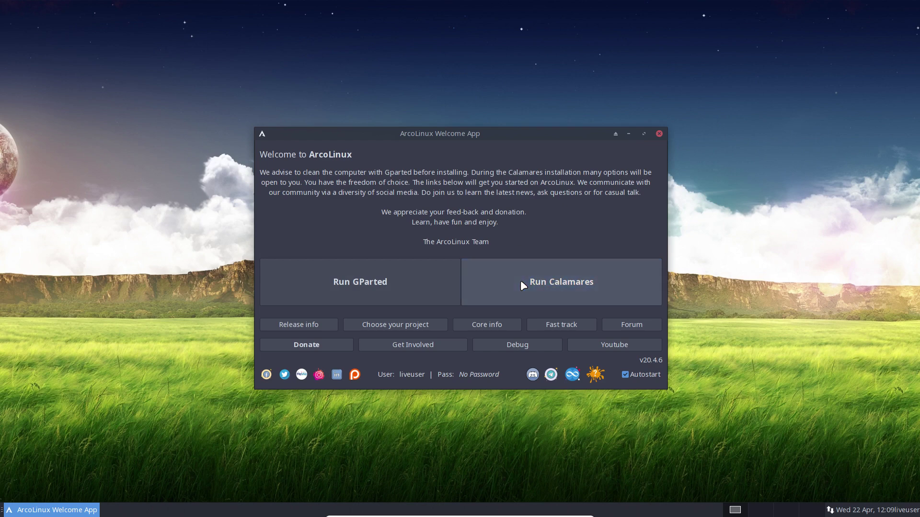
left_click(521, 283)
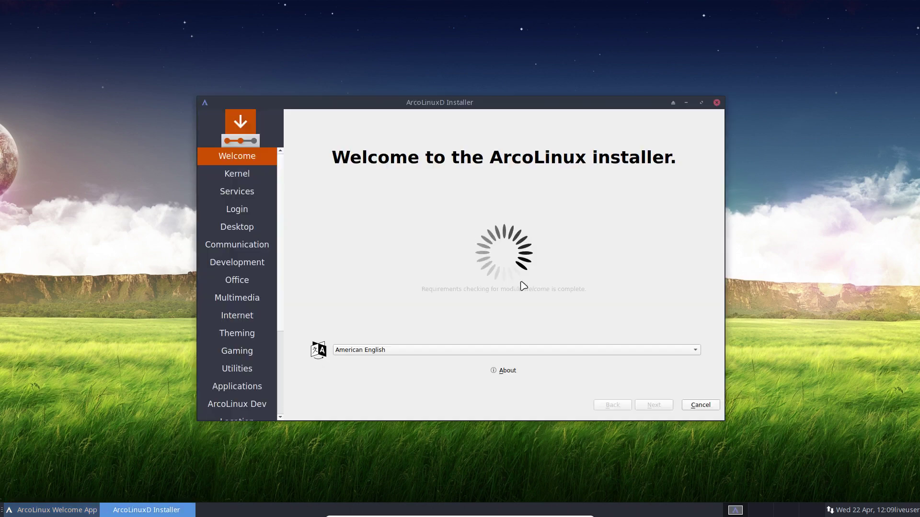
left_click(654, 405)
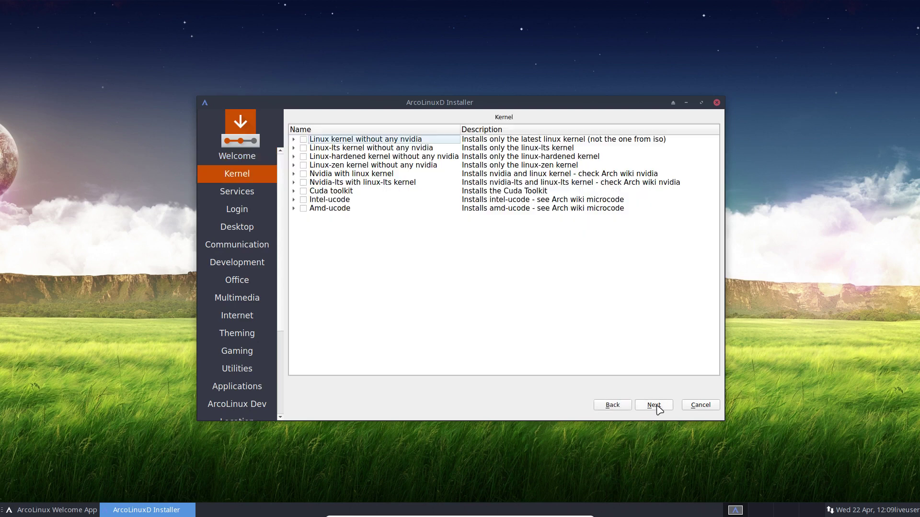
left_click(654, 404)
left_click(654, 405)
left_click(654, 404)
left_click(654, 405)
left_click(654, 405)
Skip the remaining software categories with nothing selected, then go back to the Europe/Brussels Location page.
left_click(654, 405)
left_click(654, 405)
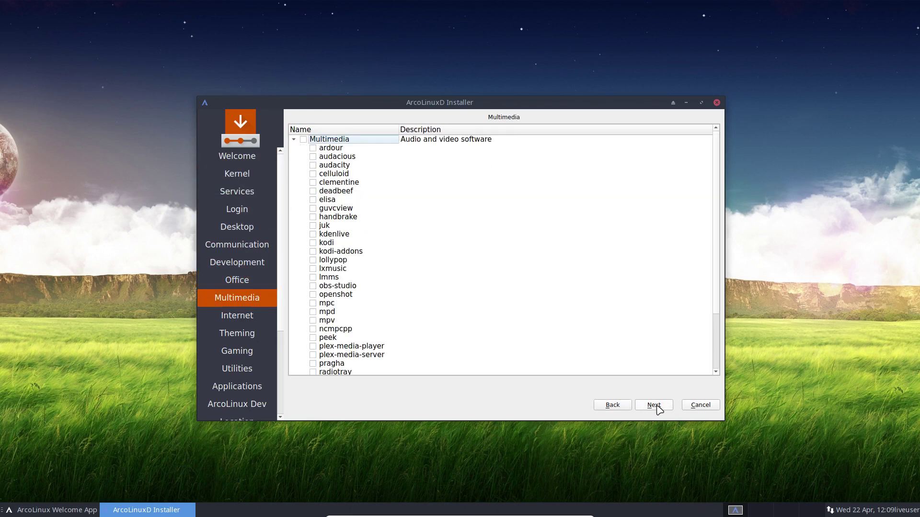
left_click(654, 404)
left_click(654, 405)
left_click(654, 404)
left_click(654, 405)
left_click(654, 404)
left_click(654, 405)
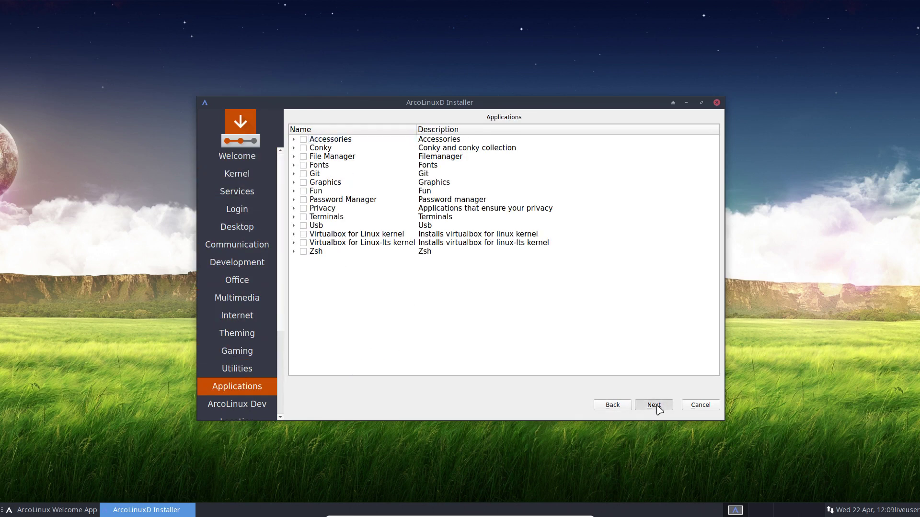
left_click(654, 404)
left_click(654, 404)
left_click(613, 405)
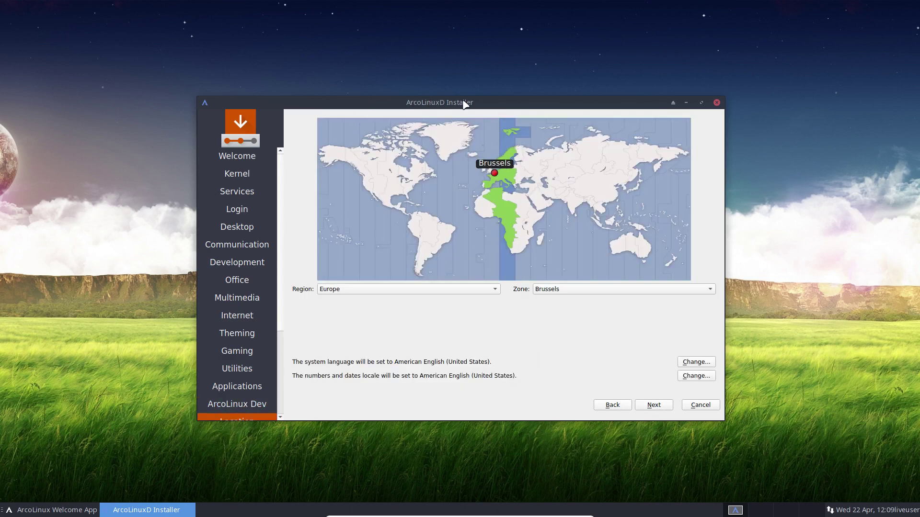
Keep the Europe/Brussels location and choose the Belgian keyboard layout with Default variant.
left_click_drag(466, 102, 384, 59)
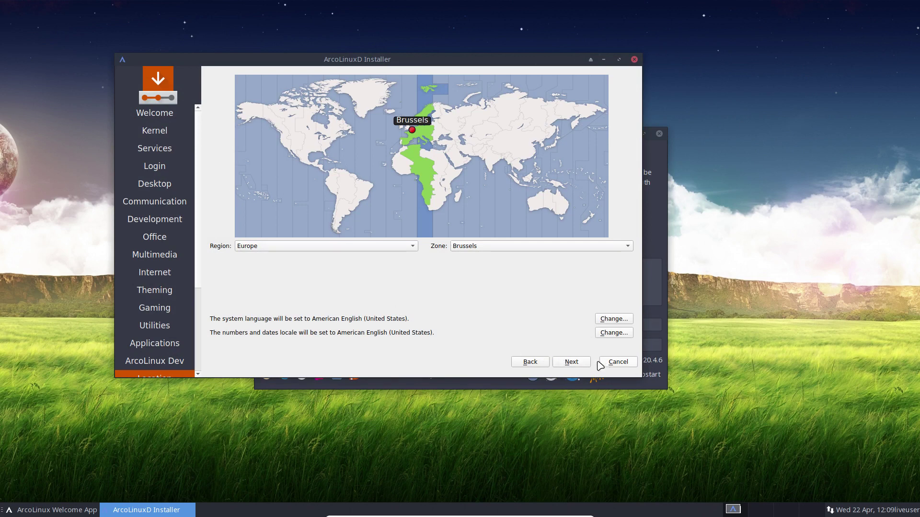
left_click(581, 364)
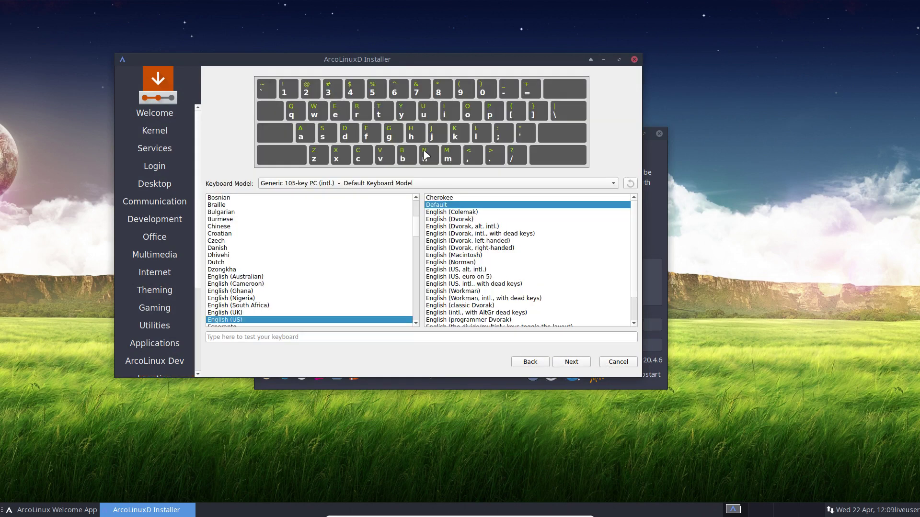
left_click_drag(396, 66, 474, 88)
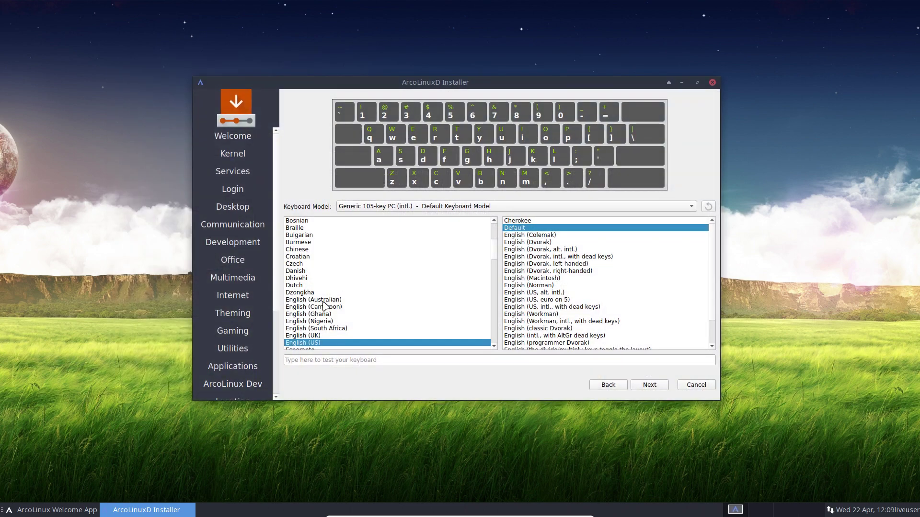
scroll(324, 307, "up", 1)
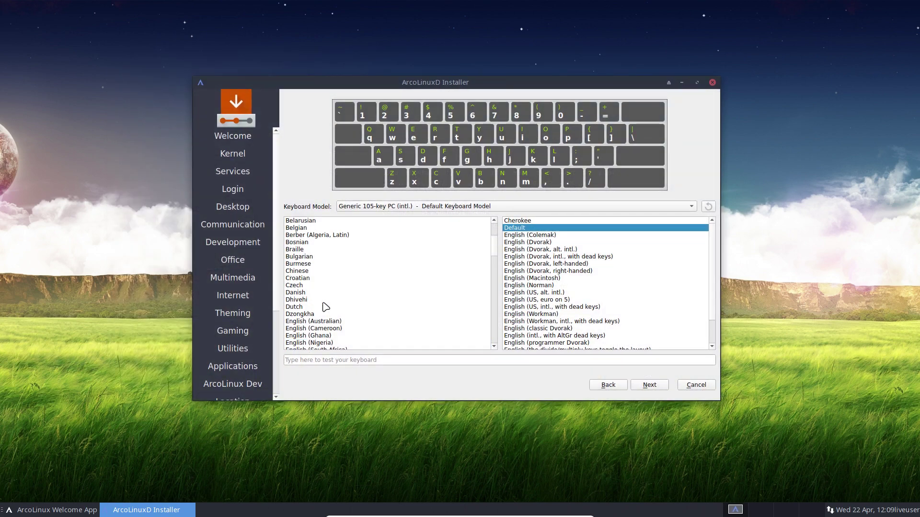
left_click(305, 231)
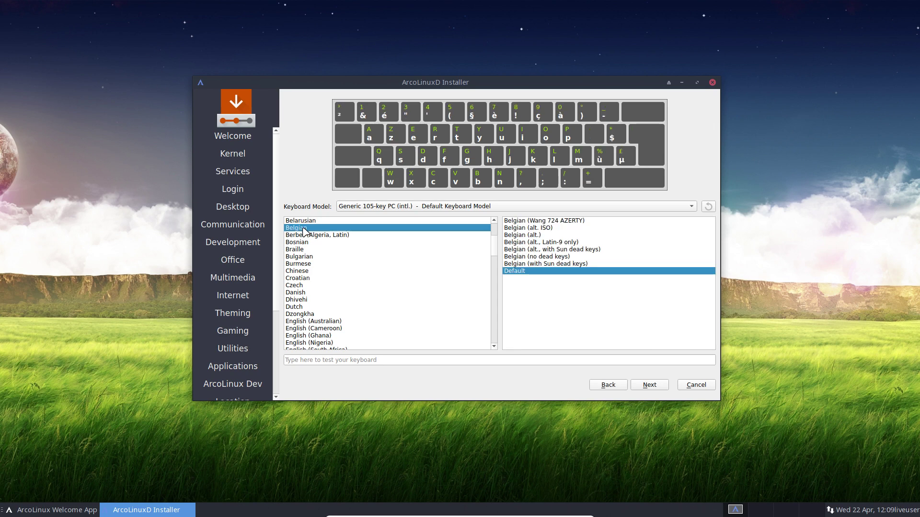
left_click(649, 385)
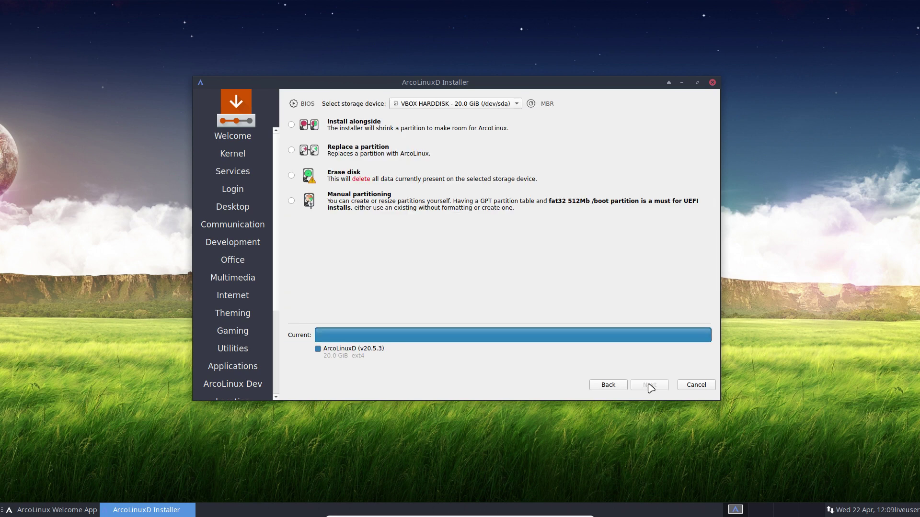
Choose Erase disk for the 20 GiB VBOX disk, leaving swap on No Swap.
left_click(354, 175)
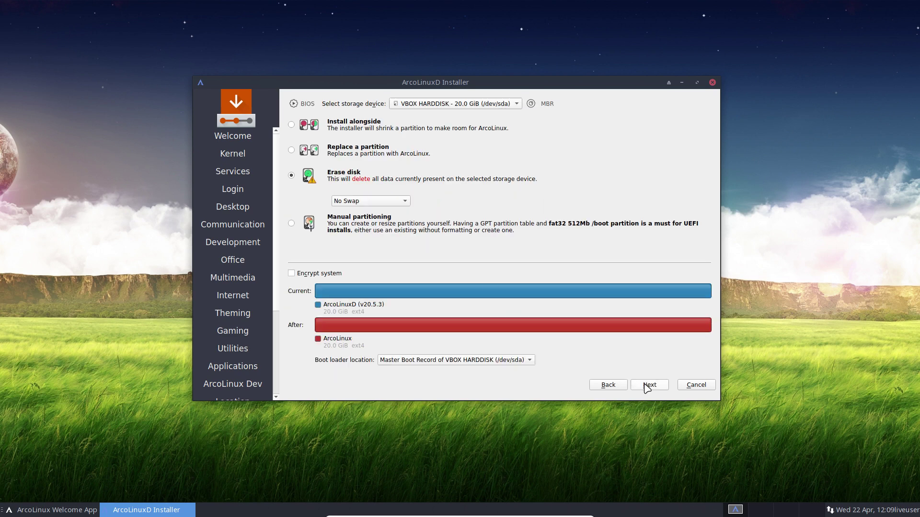
left_click(382, 201)
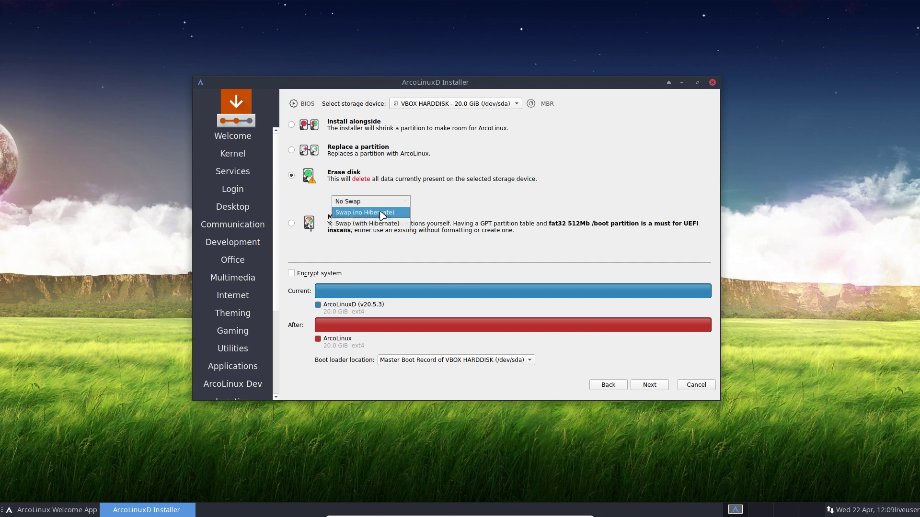
left_click(382, 212)
left_click(400, 204)
left_click(397, 213)
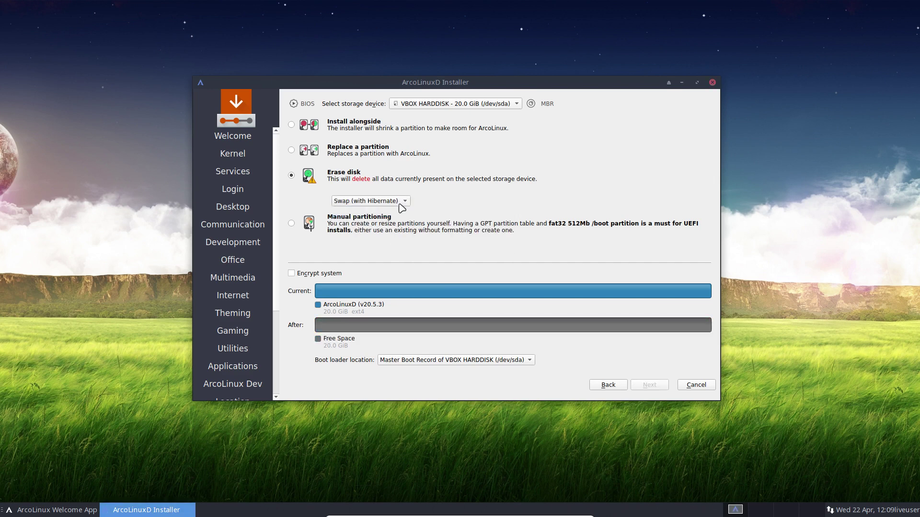
left_click(400, 204)
left_click(369, 178)
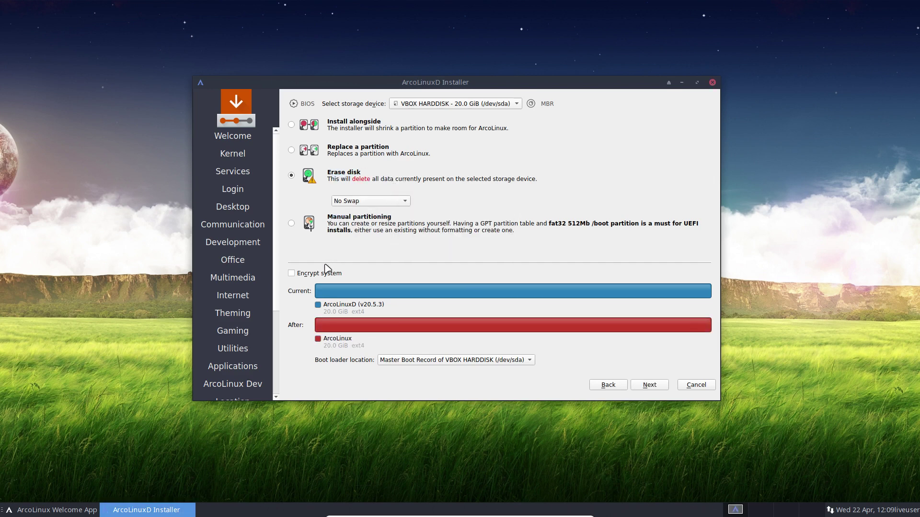
left_click(652, 385)
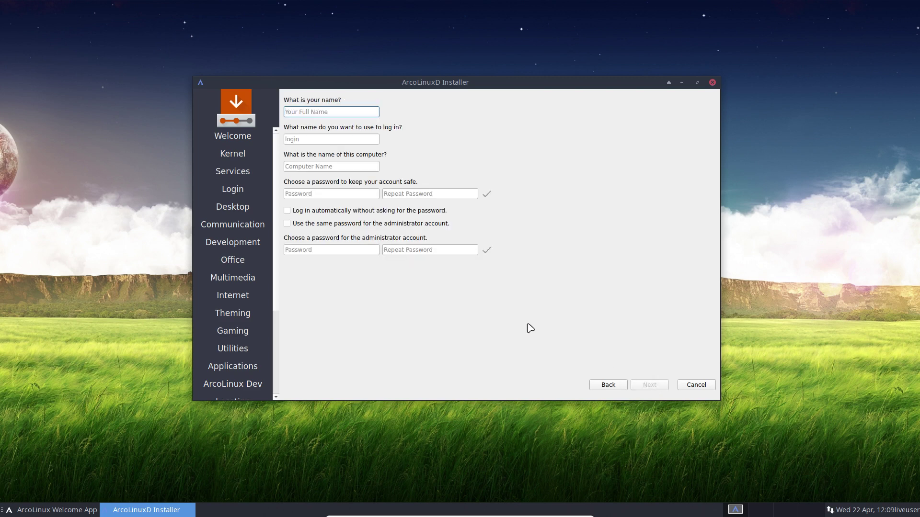
Enter the username and password twice, enable automatic login and shared administrator password, then install.
key("Tab")
key("Tab")
key("Tab")
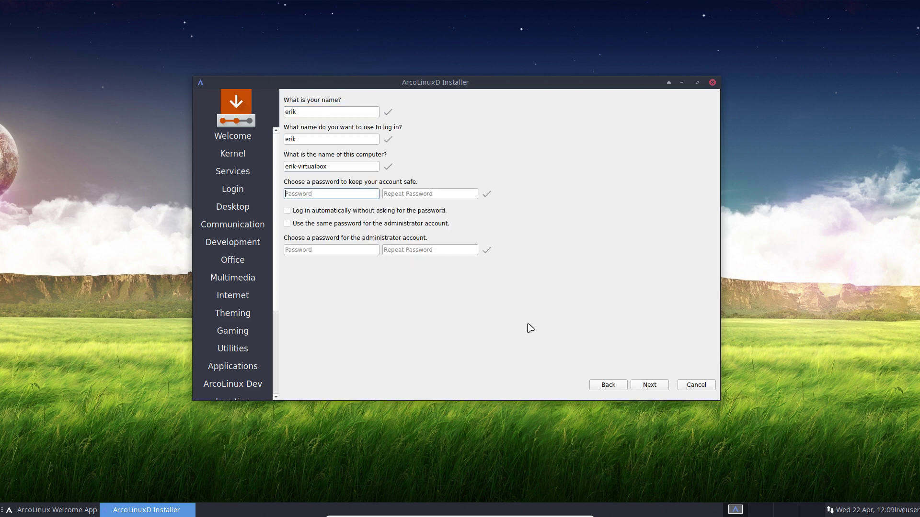
key("Tab")
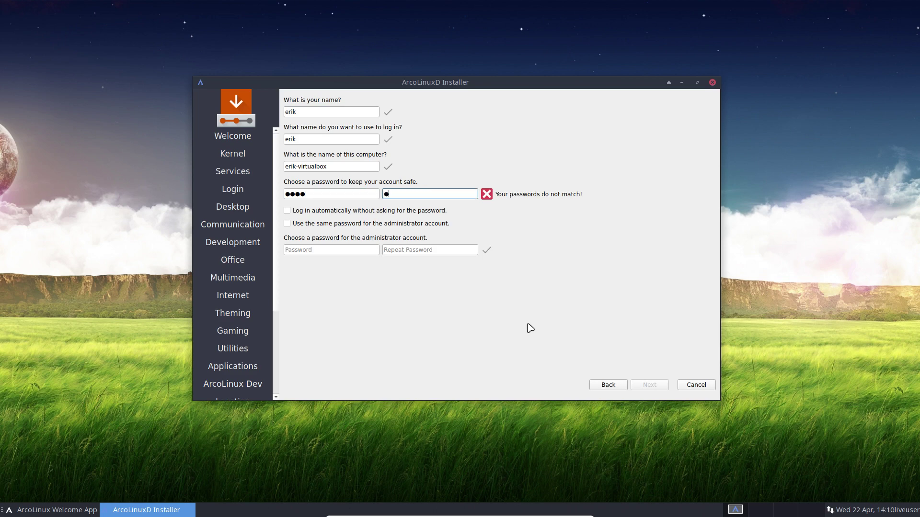
key("Tab")
key("Tab")
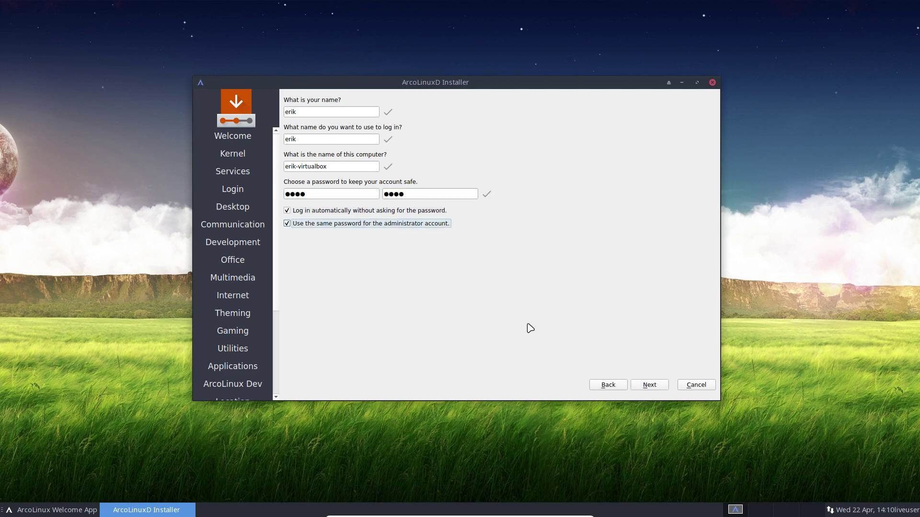
left_click(642, 385)
left_click(649, 386)
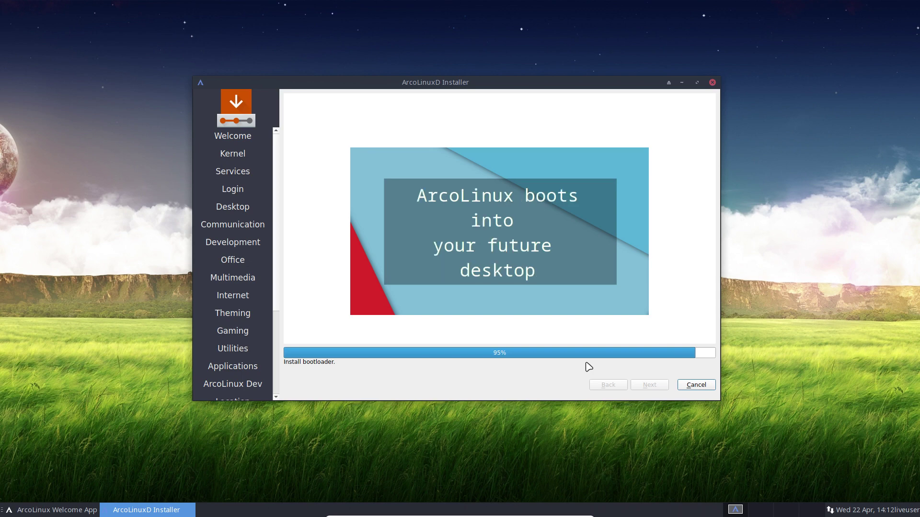
Finish the installer with Restart now checked so the VM reboots.
left_click(698, 386)
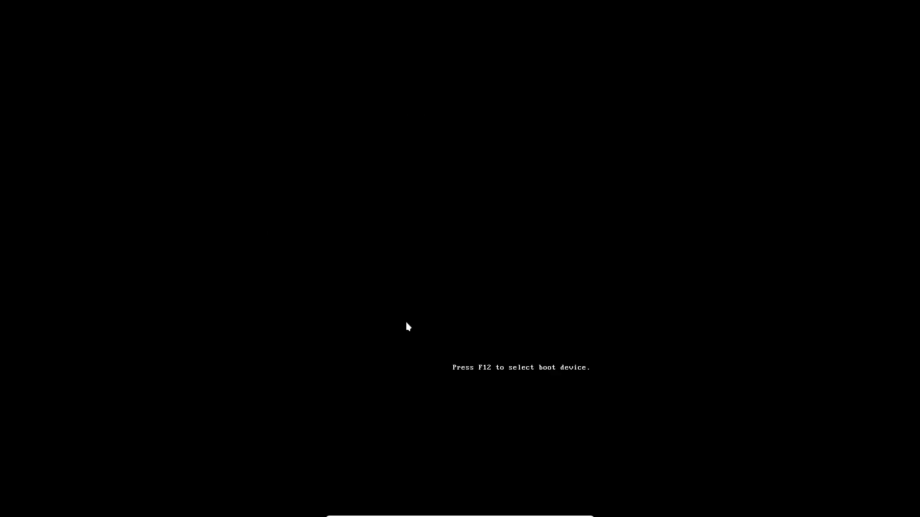
Boot the existing OS from disk and start ArcoLinux from the GRUB menu.
key("Down")
key("Down")
key("Down")
key("Down")
key("Down")
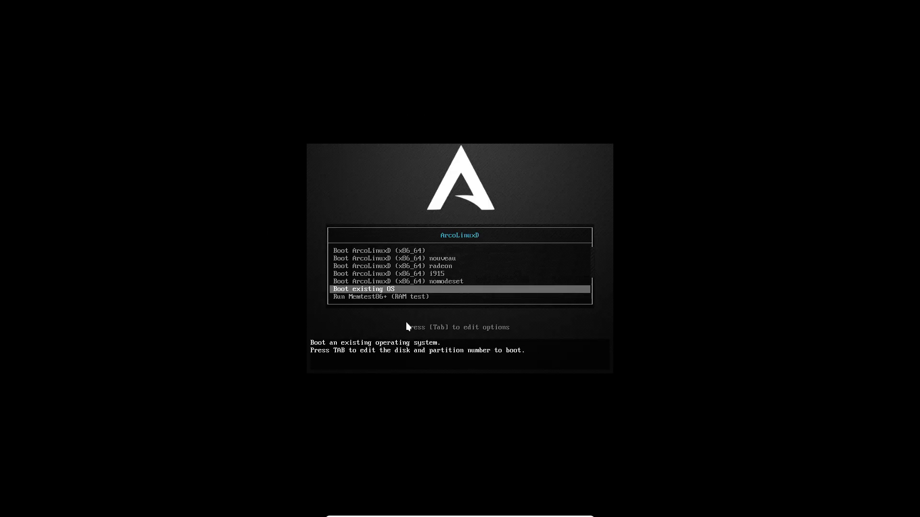
key("Return")
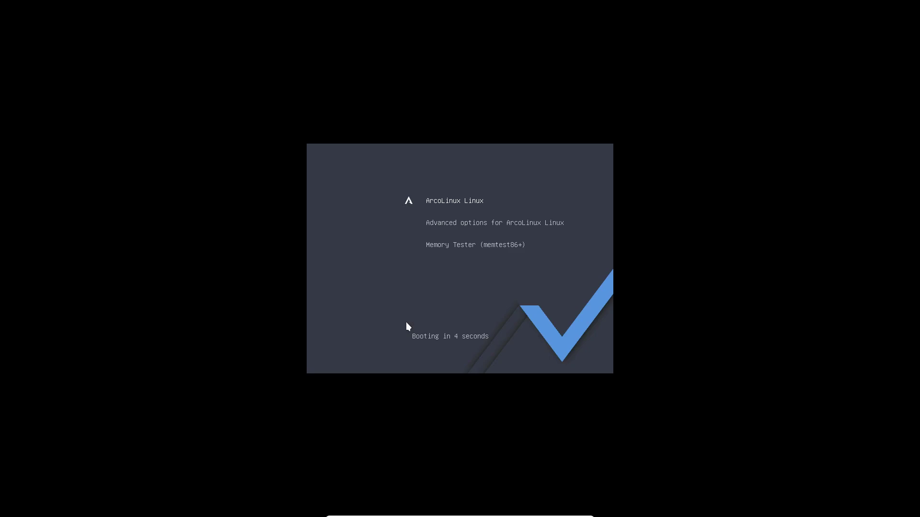
key("Return")
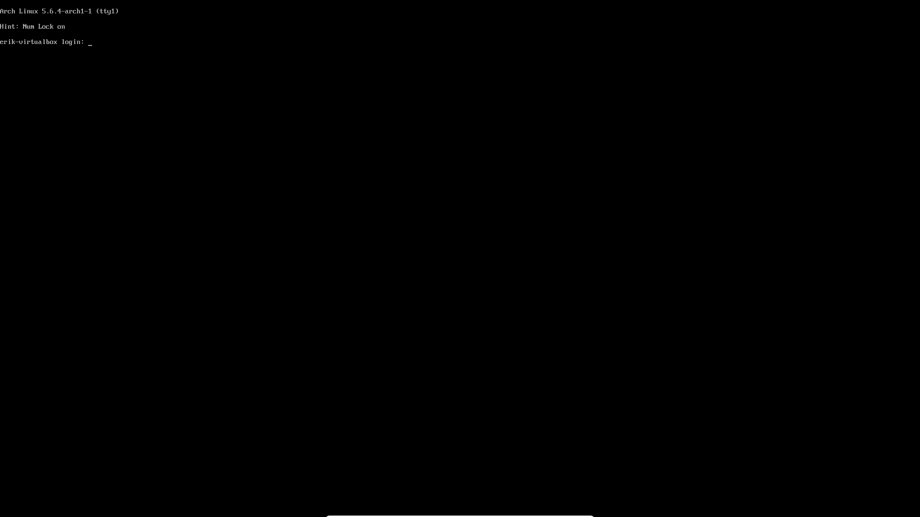
key("Return")
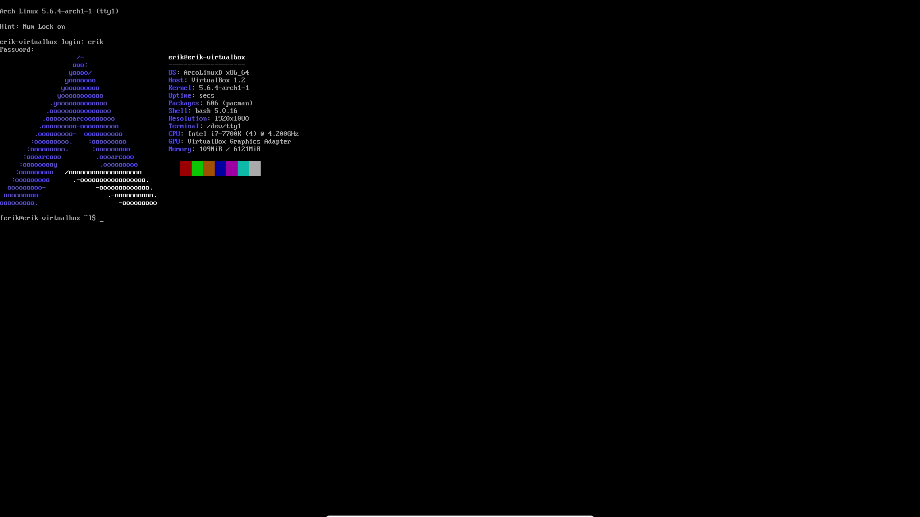
type("git clone https://github.comaarcolinuxd")
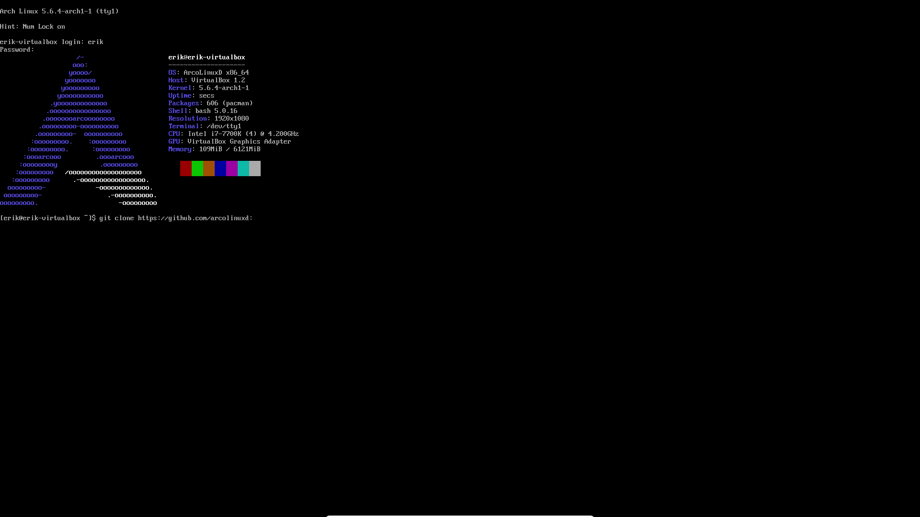
type("/arc")
type("o-xfc")
key("BackSpace")
key("BackSpace")
key("BackSpace")
type("jwm")
key("Return")
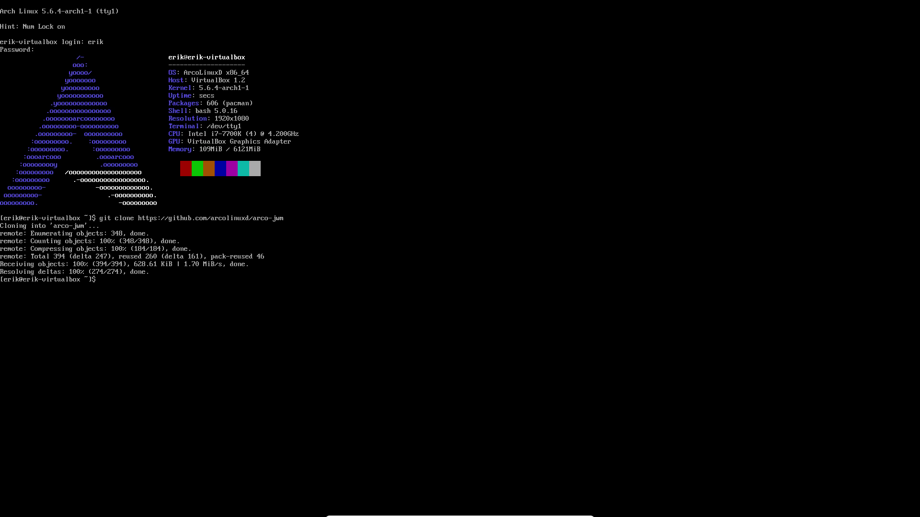
type("cd a")
key("Tab")
Enter the arco-jwm folder and list its scripts, 100-display-manager-and-desktop.sh through 900-conky.sh.
key("Return")
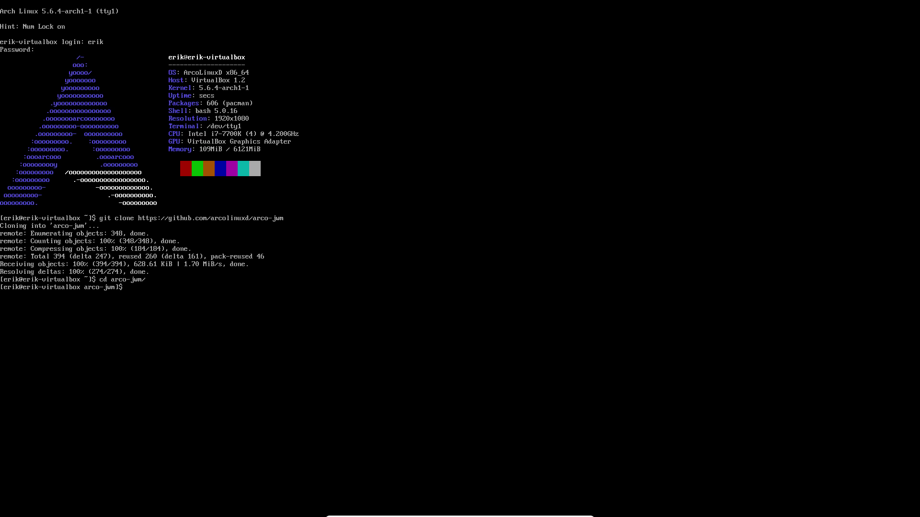
type("ls")
key("Return")
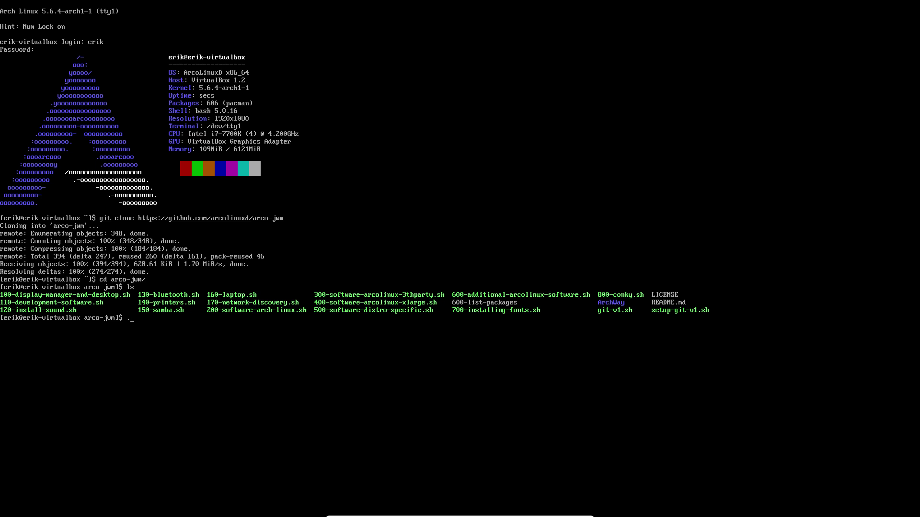
Run ./100-display-manager-and-desktop.sh with the sudo password to install lightdm and jwm.
type("0")
key("Tab")
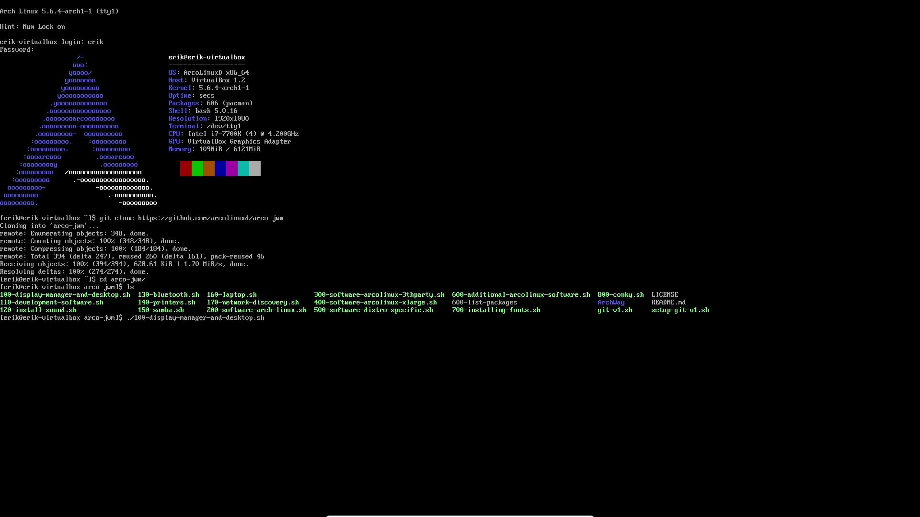
key("Return")
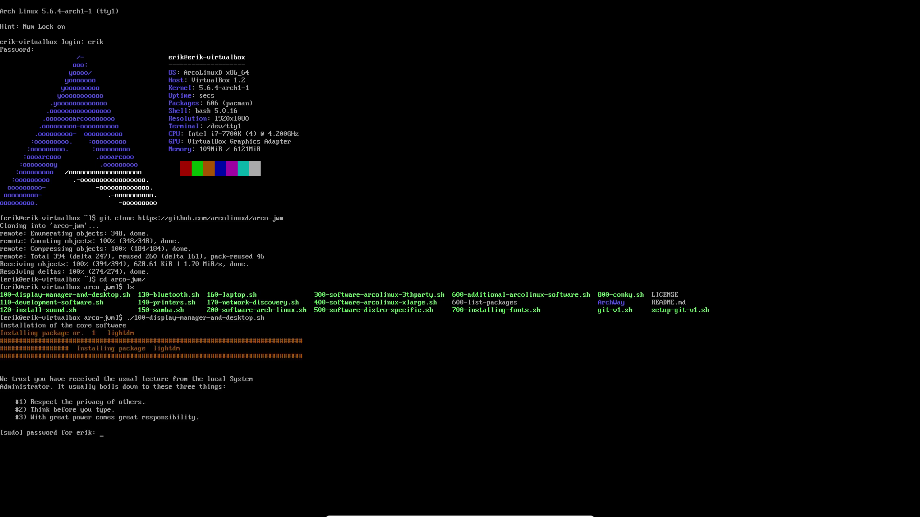
key("Return")
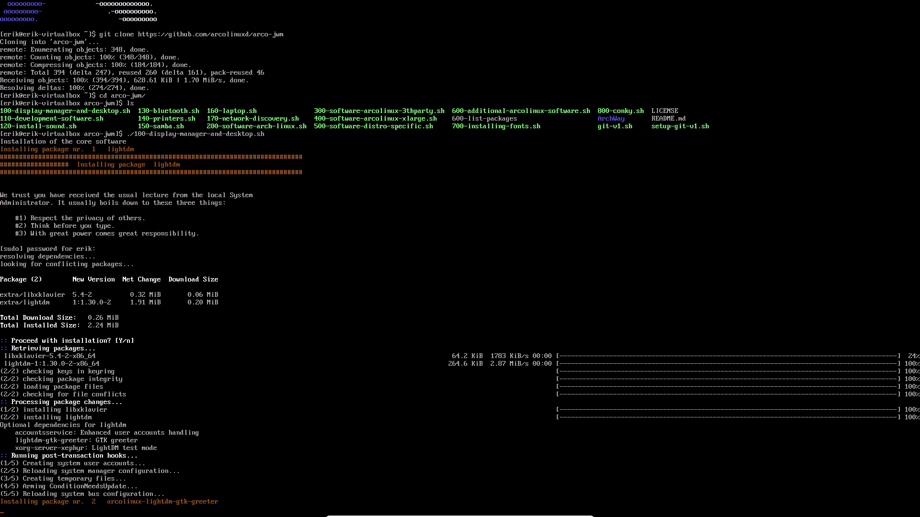
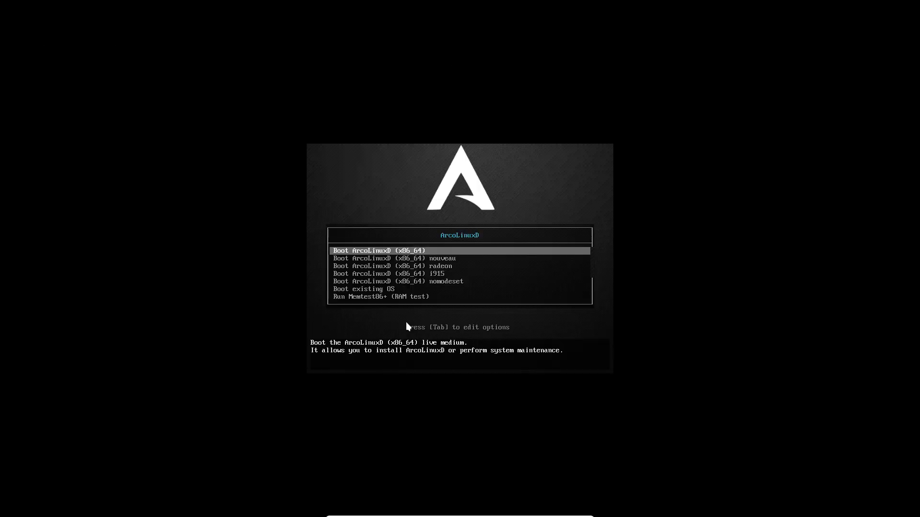
Choose 'Boot existing OS' in the ArcoLinuxD boot menu and log in at the greeter.
key("Down")
key("Down")
key("Down")
key("Down")
key("Down")
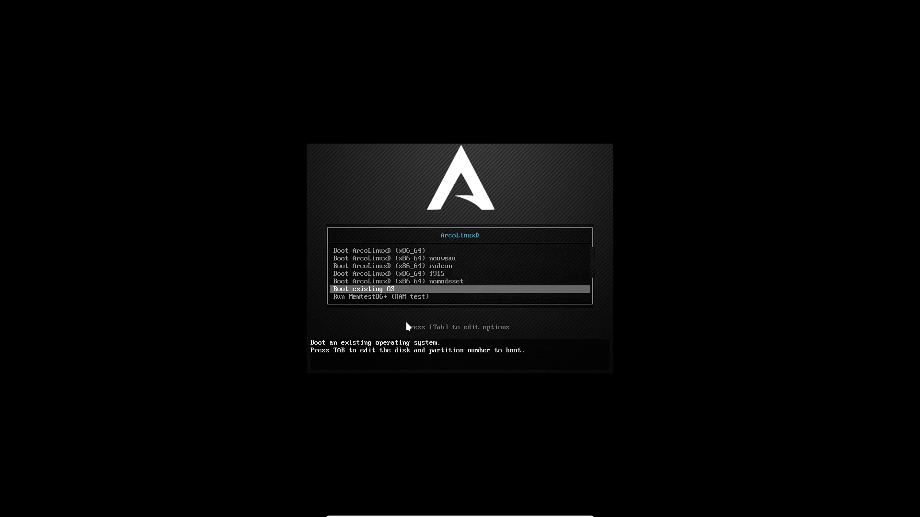
key("Return")
key("Return")
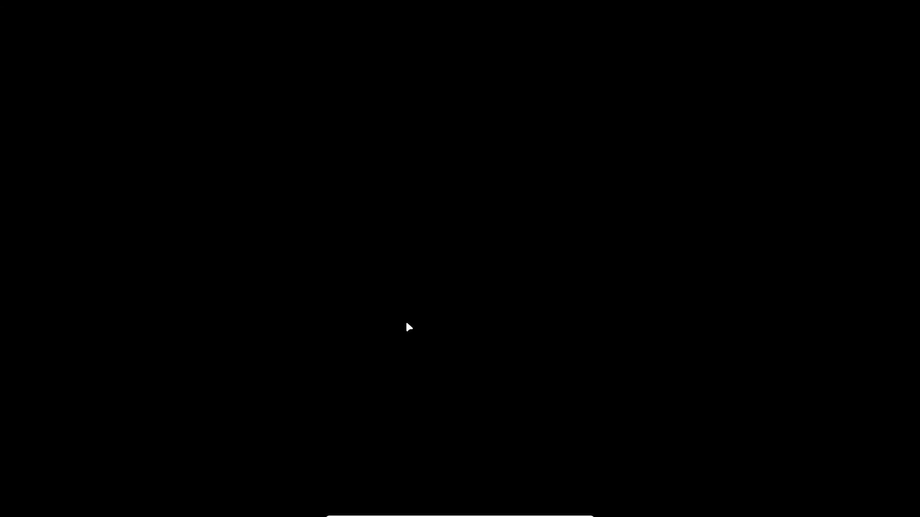
key("Return")
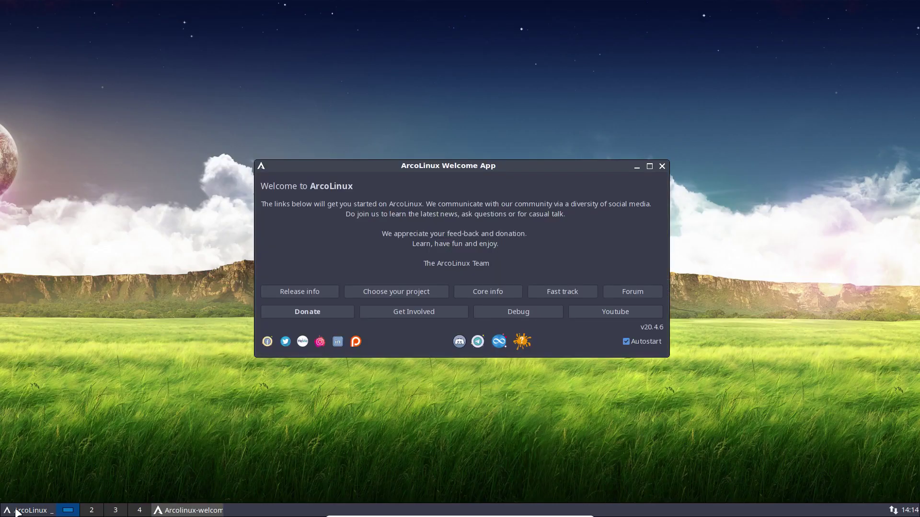
Launch the file manager and a terminal from the desktop's right-click menu.
left_click(15, 510)
left_click(35, 245)
right_click(36, 245)
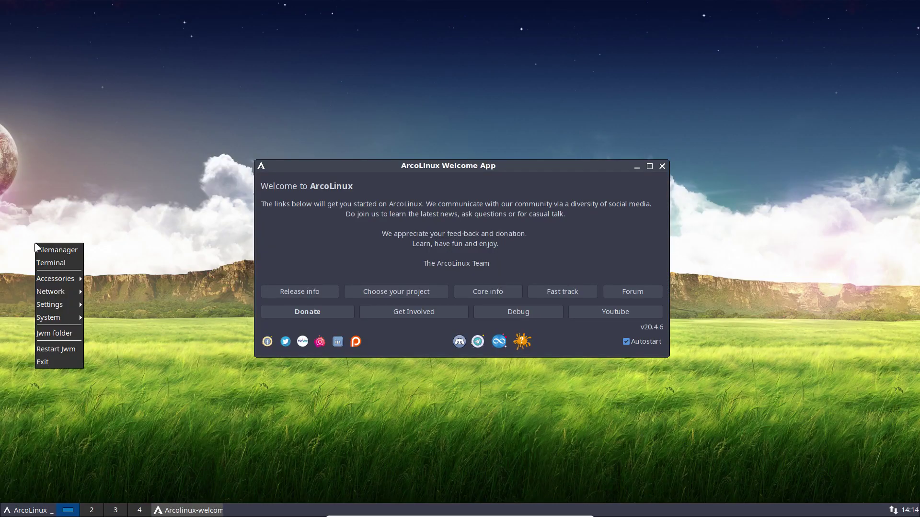
left_click(53, 250)
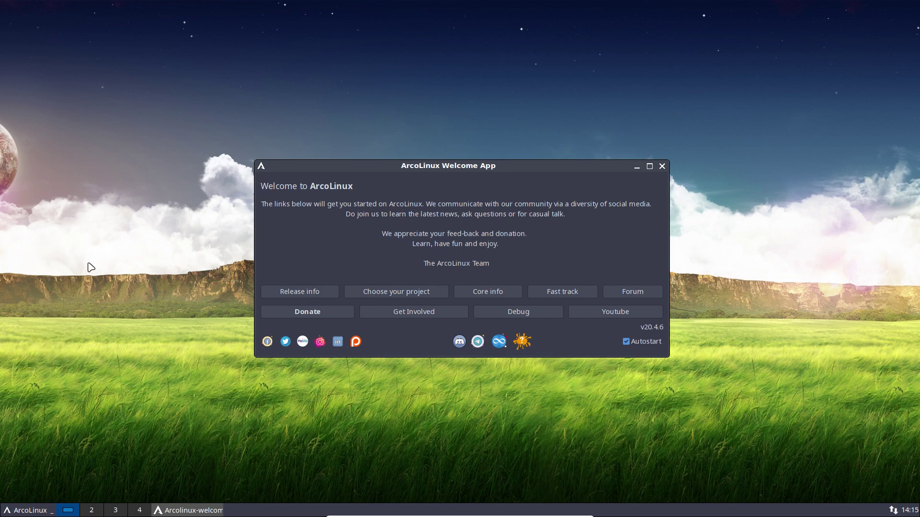
right_click(654, 127)
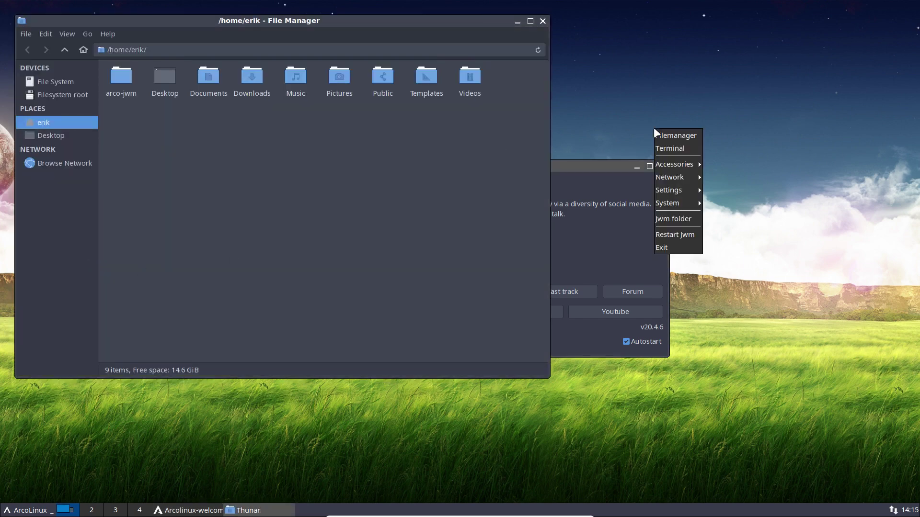
left_click(676, 148)
Browse the desktop menu's submenus, then dismiss the menu.
right_click(689, 169)
mouse_move(710, 205)
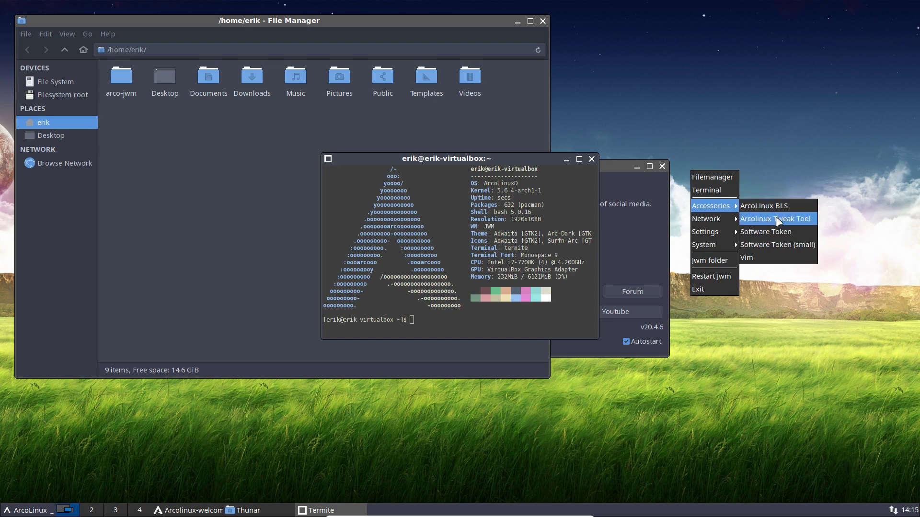
mouse_move(719, 234)
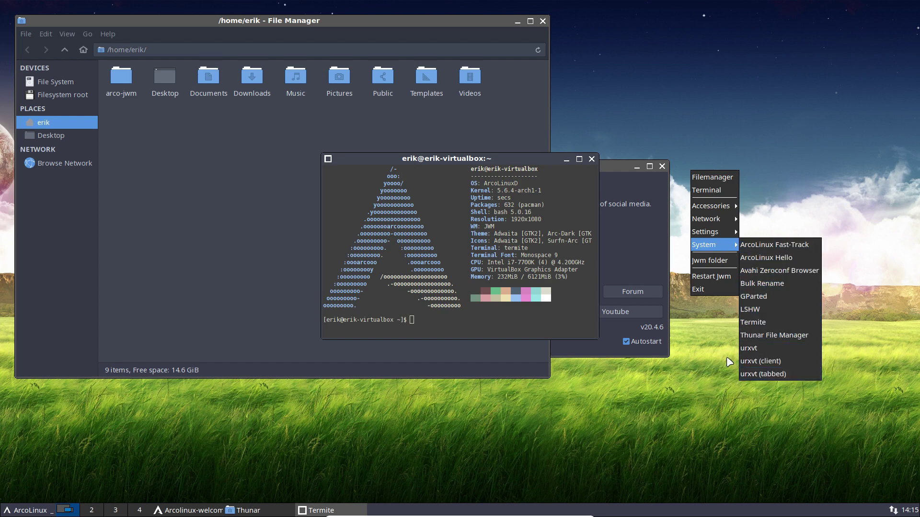
left_click(595, 159)
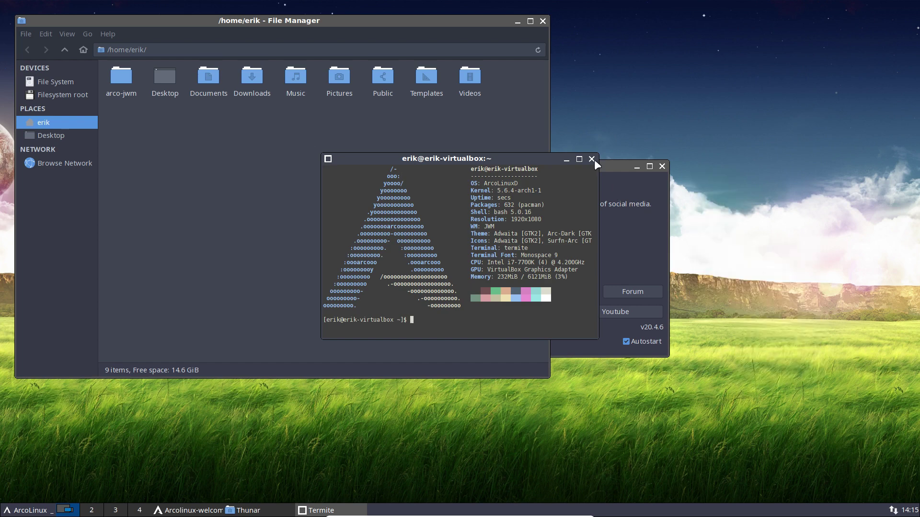
Close the terminal, the ArcoLinux Welcome App and the file manager windows.
left_click(592, 158)
left_click(666, 164)
left_click(666, 166)
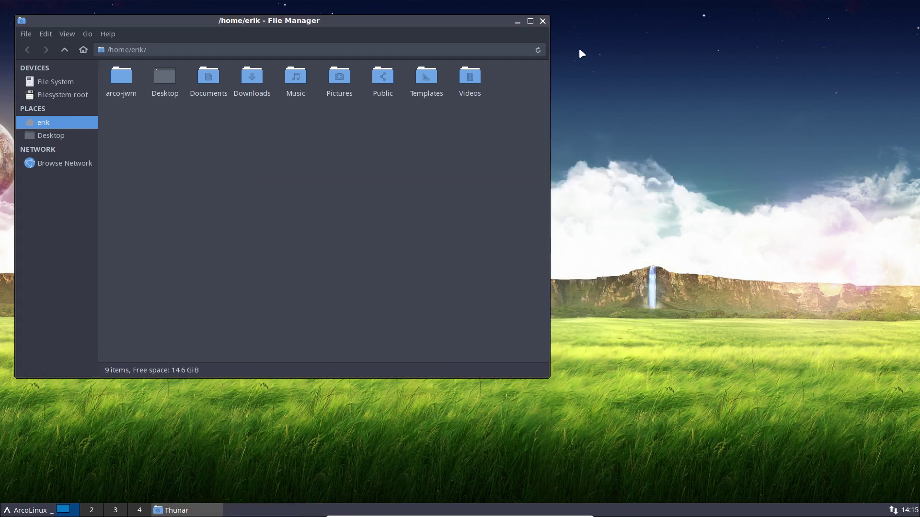
left_click(543, 21)
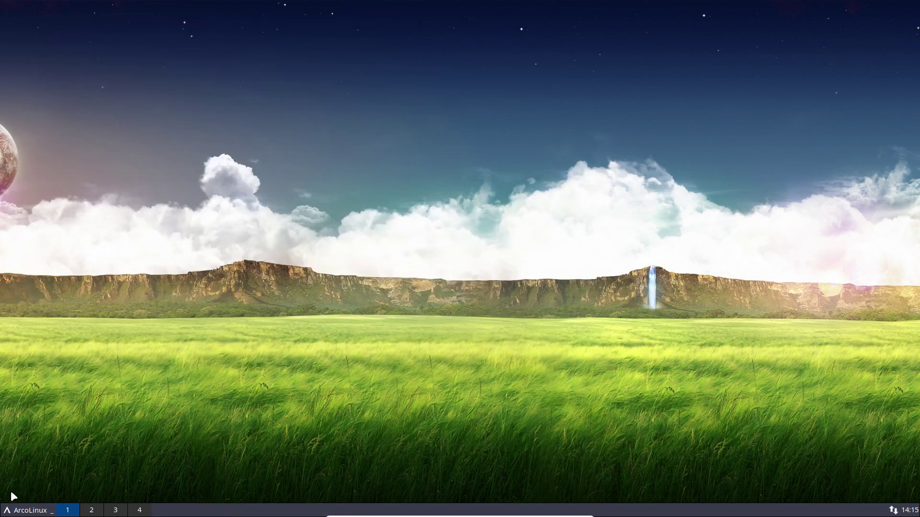
Launch the file manager from the ArcoLinux menu and open the arco-jwm folder.
left_click(14, 512)
left_click(180, 381)
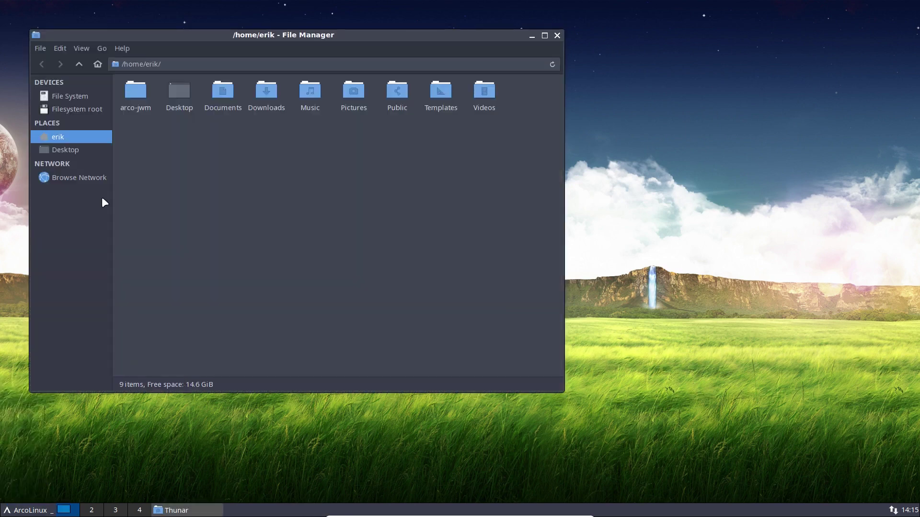
double_click(130, 95)
left_click_drag(215, 40, 324, 56)
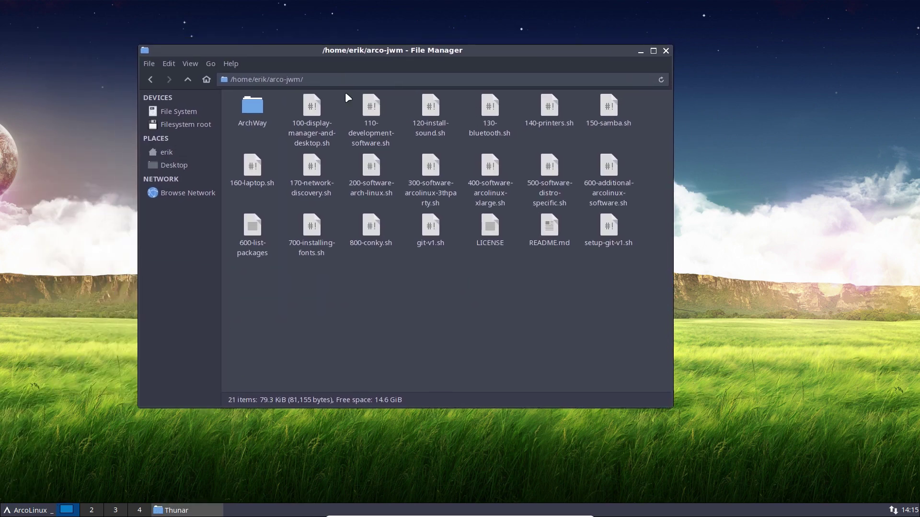
Inspect the context menus of 110-development-software.sh and the arco-jwm folder.
left_click(370, 110)
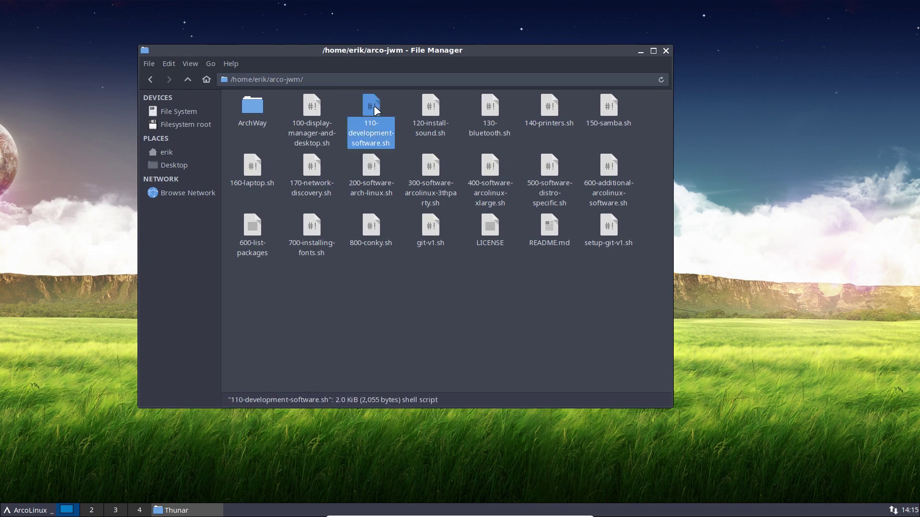
right_click(374, 106)
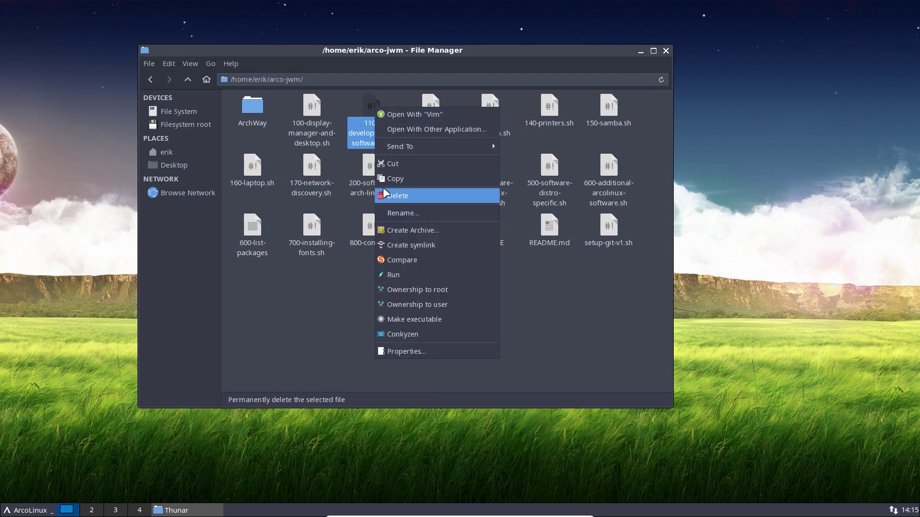
left_click(317, 309)
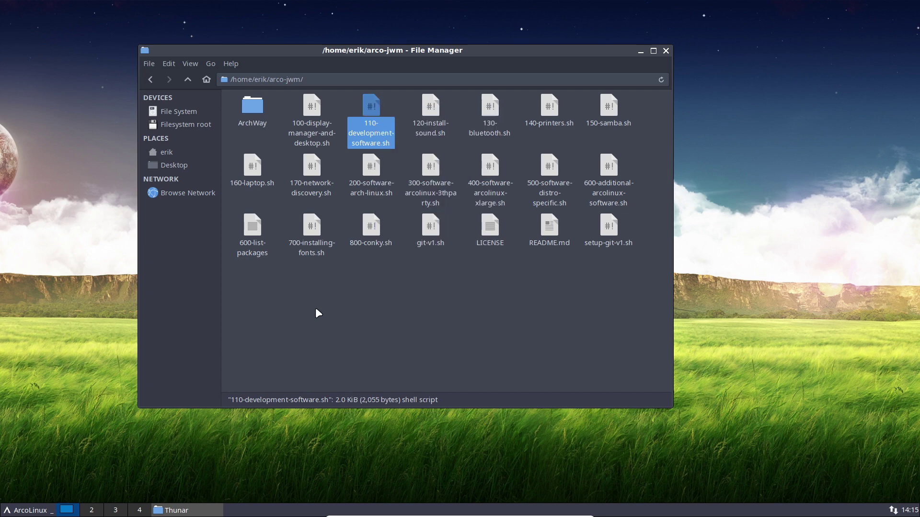
right_click(385, 302)
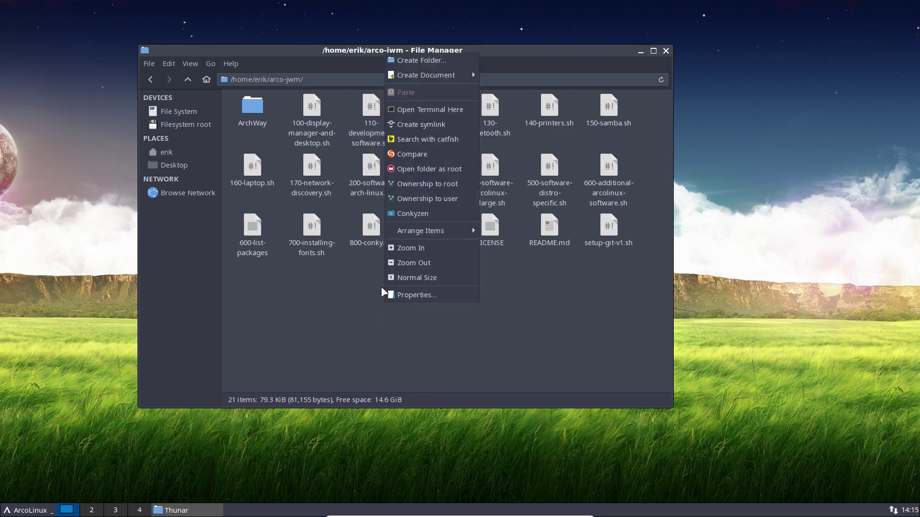
Set termite as Thunar's preferred terminal and open it in ~/arco-jwm.
left_click(430, 109)
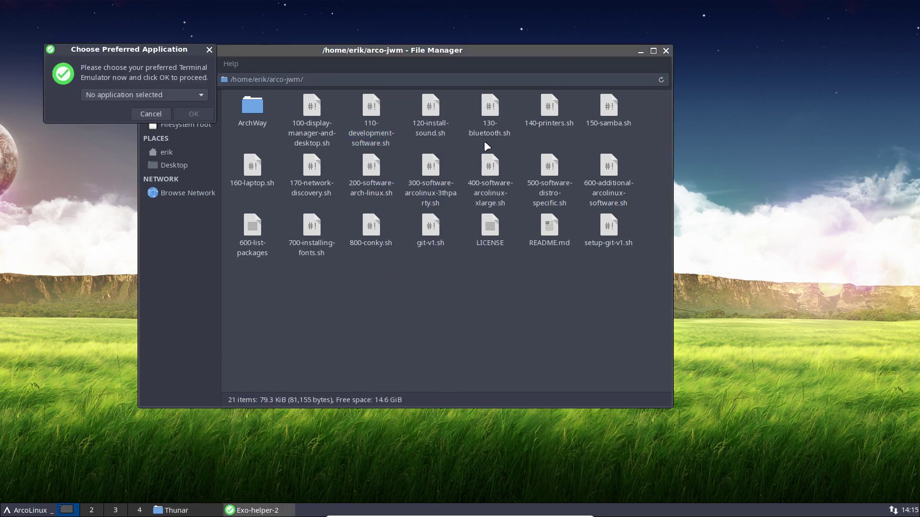
left_click(194, 94)
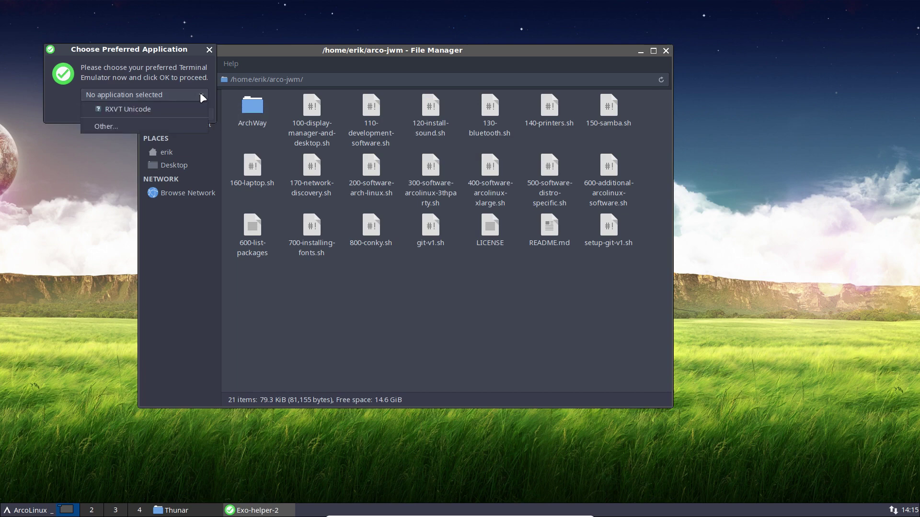
left_click(141, 122)
type("termite")
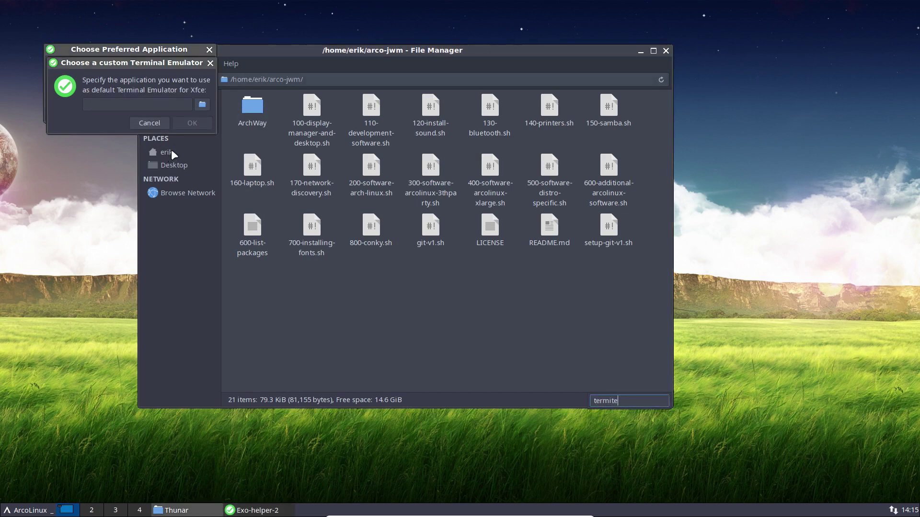
left_click(142, 109)
type("termite")
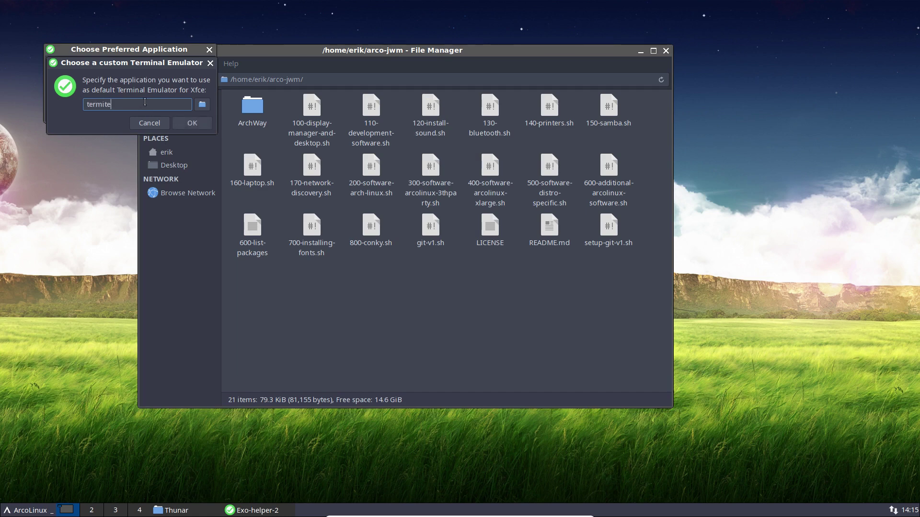
left_click(190, 123)
left_click(197, 113)
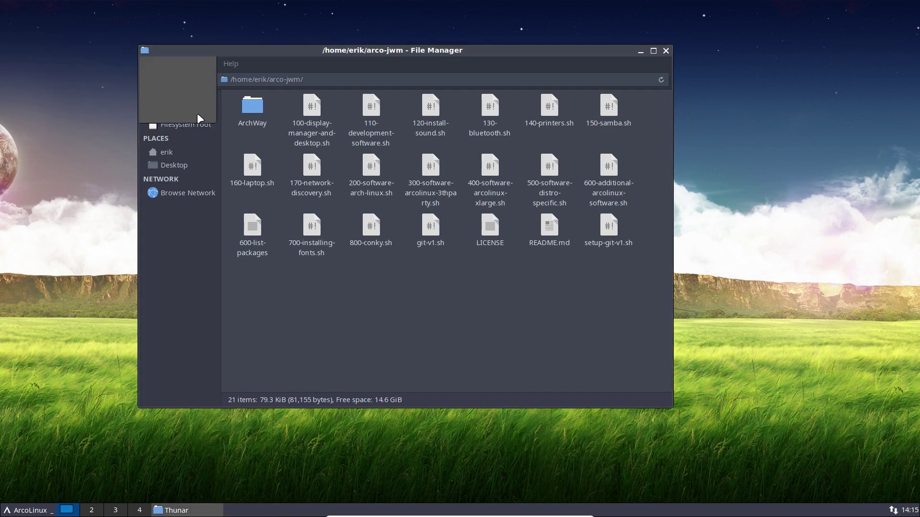
left_click_drag(507, 162, 523, 236)
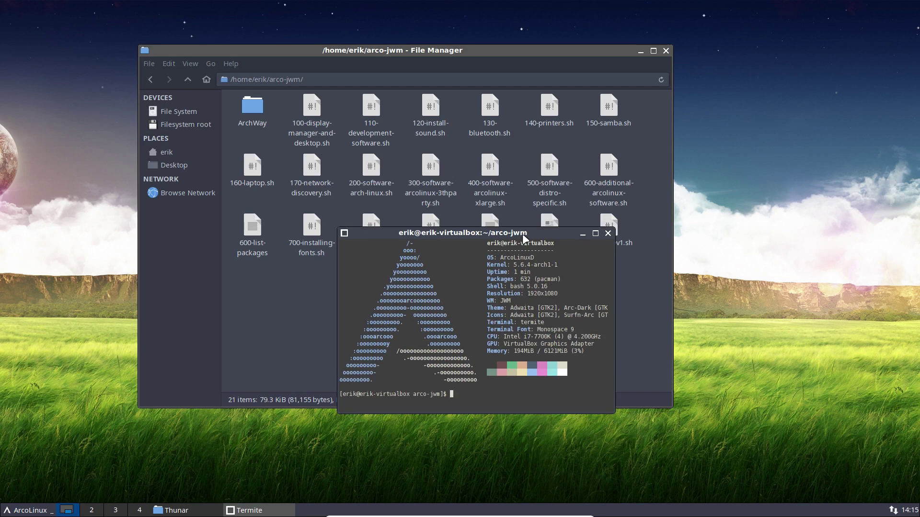
Run ./110-development-software.sh with sudo, let the install finish, then close Termite.
type("./110-development-software.sh")
key("Return")
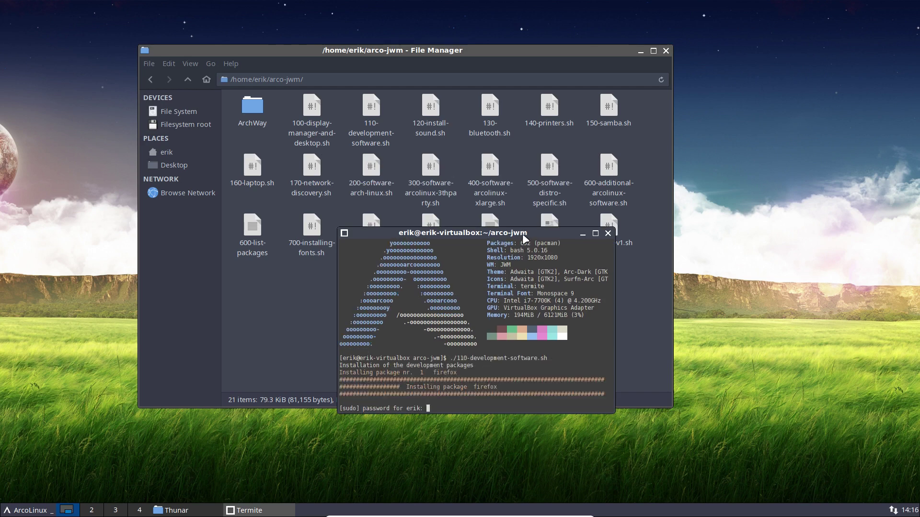
key("Return")
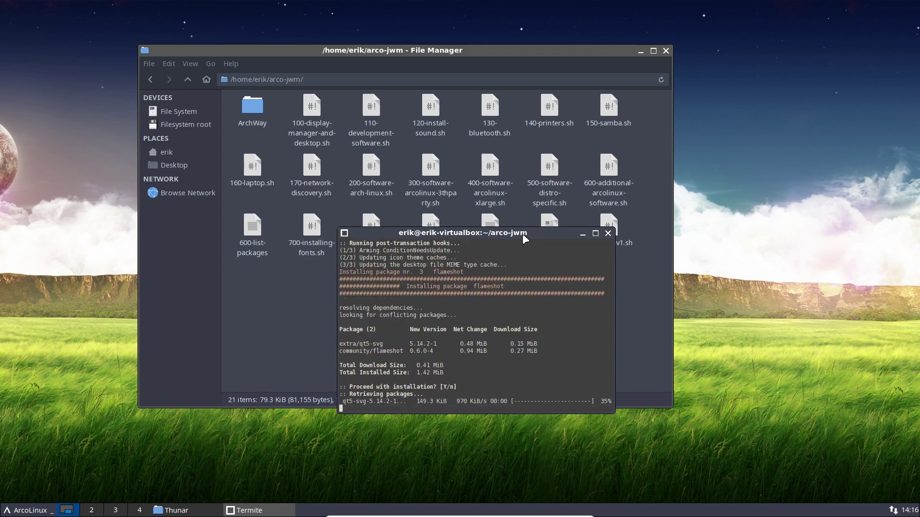
scroll(467, 353, "up", 5)
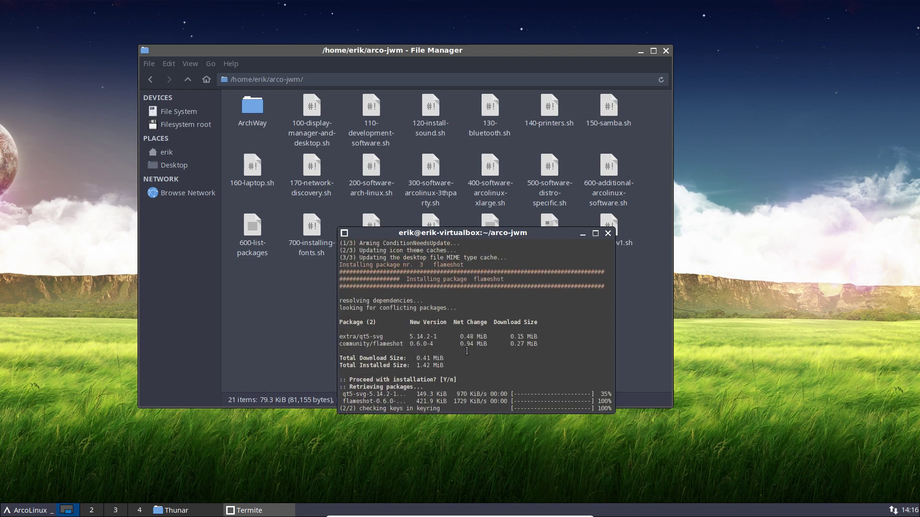
scroll(471, 327, "down", 10)
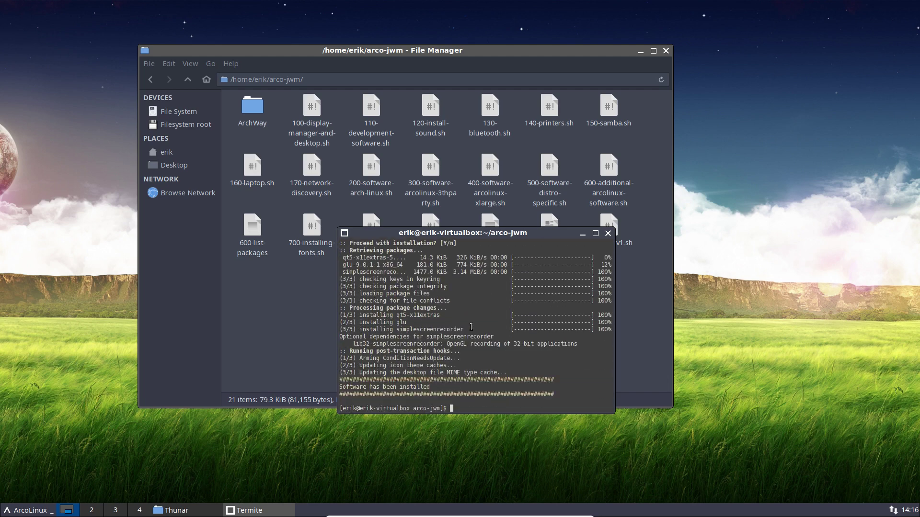
left_click(606, 232)
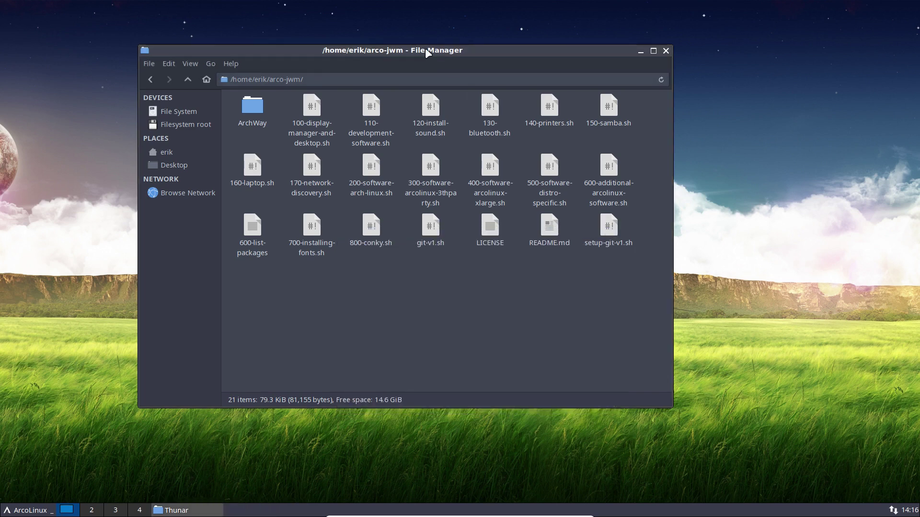
Close the editor showing the 110 script and restart JWM from the ArcoLinux menu.
left_click_drag(425, 50, 326, 36)
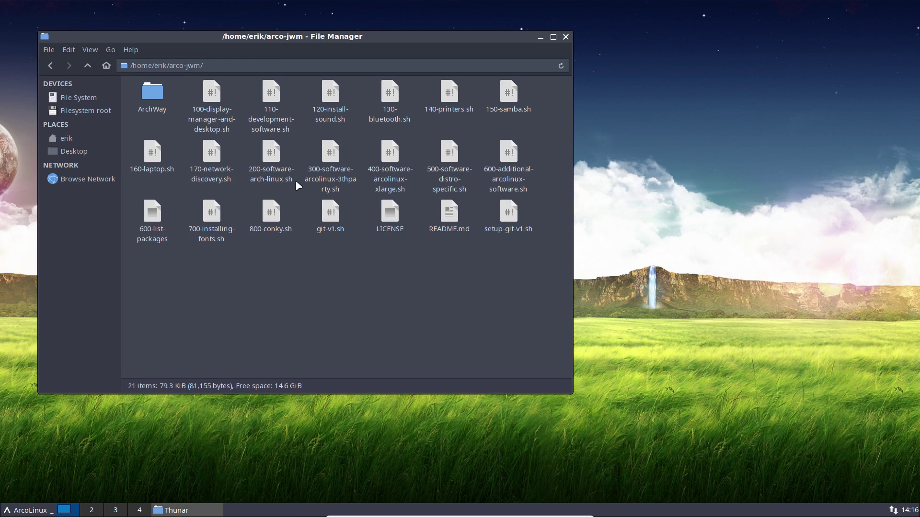
left_click(270, 96)
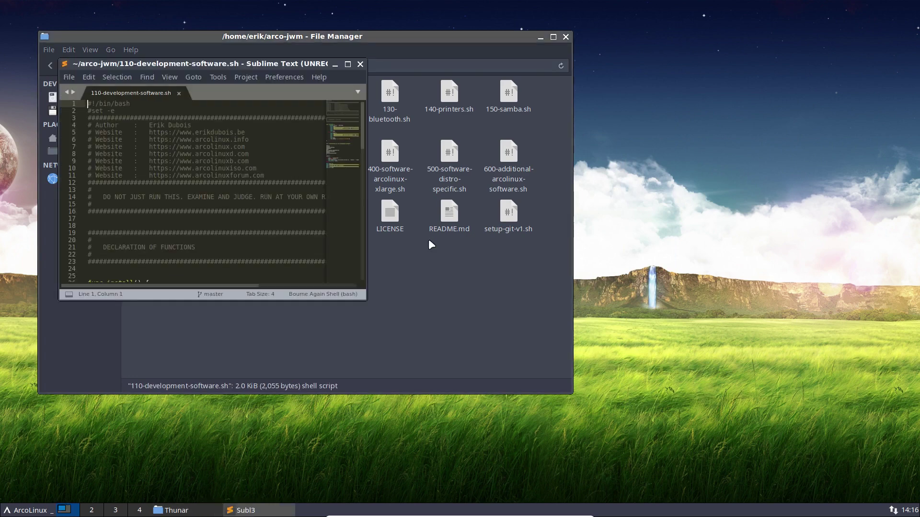
left_click(361, 63)
left_click(7, 510)
mouse_move(14, 439)
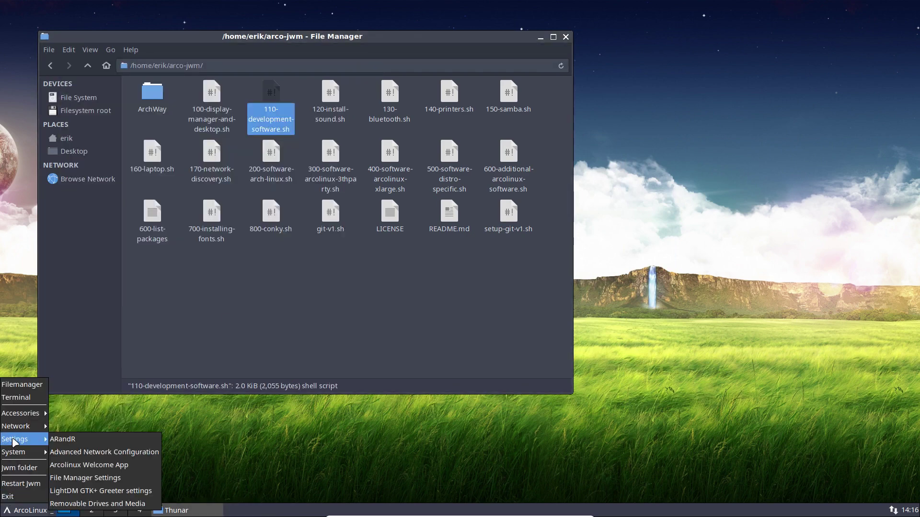
left_click(20, 484)
Check the Multimedia and Settings submenus for SimpleScreenRecorder, then dismiss the menu.
left_click(7, 510)
mouse_move(36, 417)
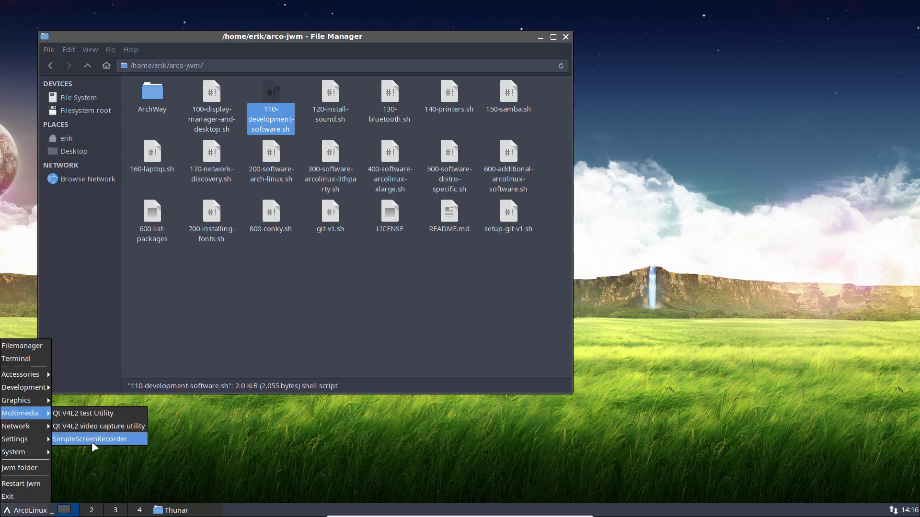
mouse_move(43, 375)
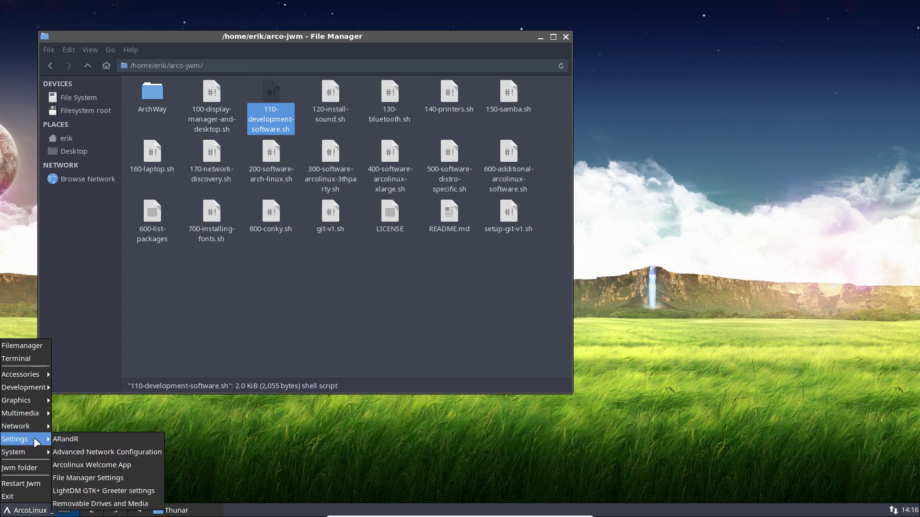
left_click(345, 347)
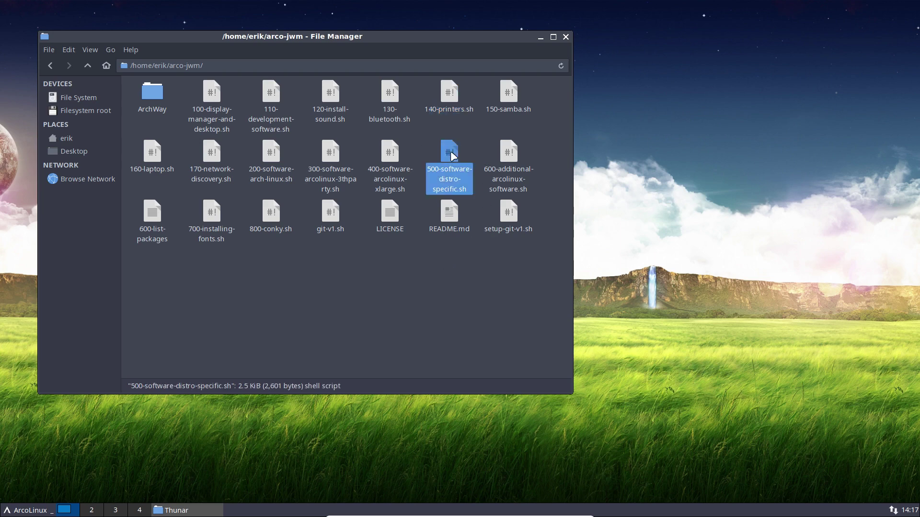
Open 200-software-arch-linux.sh in Sublime Text and maximize the editor.
left_click(515, 149)
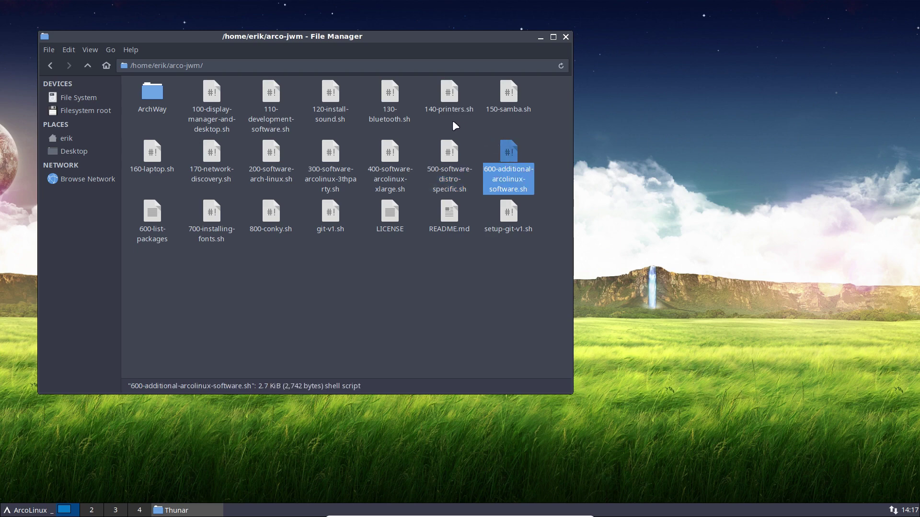
left_click(269, 158)
left_click(270, 159)
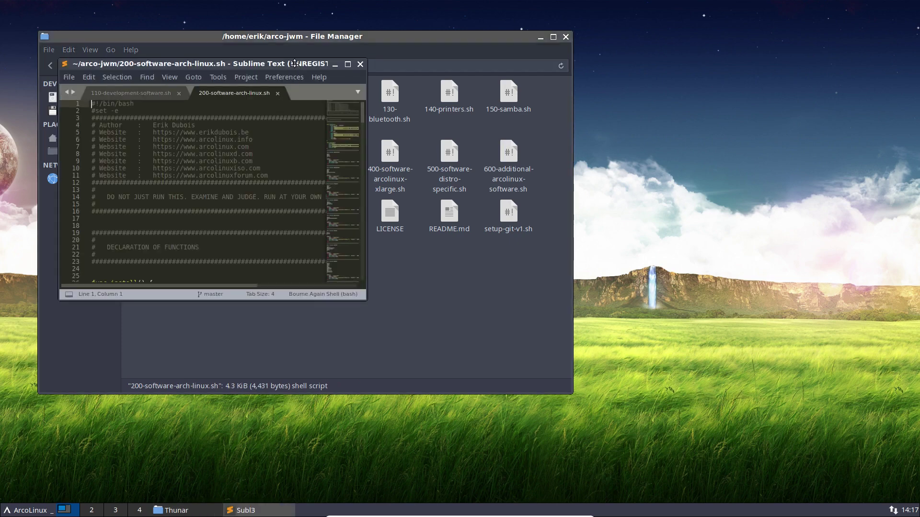
double_click(295, 64)
Review the plank and variety entries and the Accessories and Development categories.
scroll(315, 292, "down", 3)
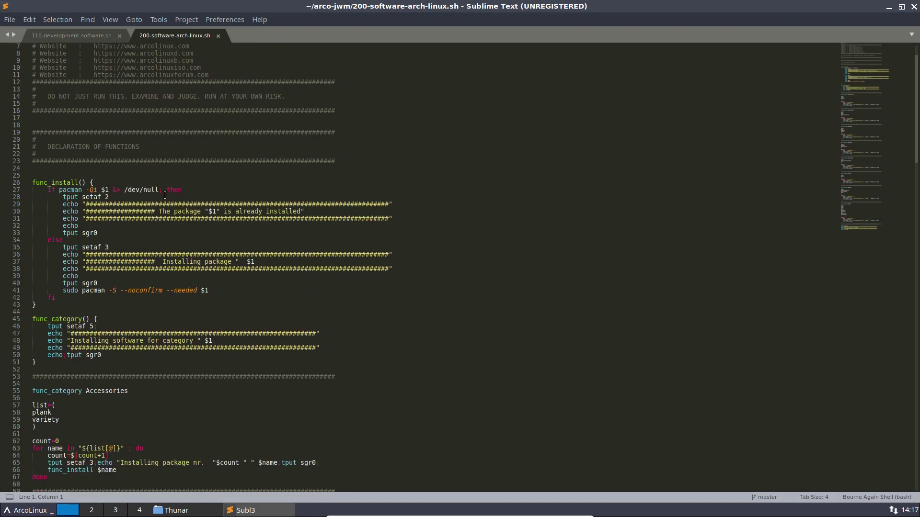
scroll(101, 357, "down", 6)
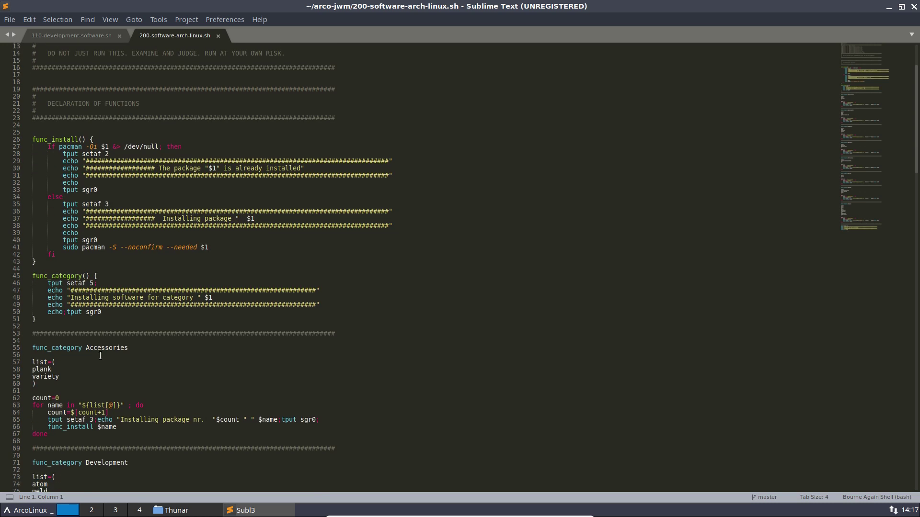
left_click_drag(60, 269, 22, 261)
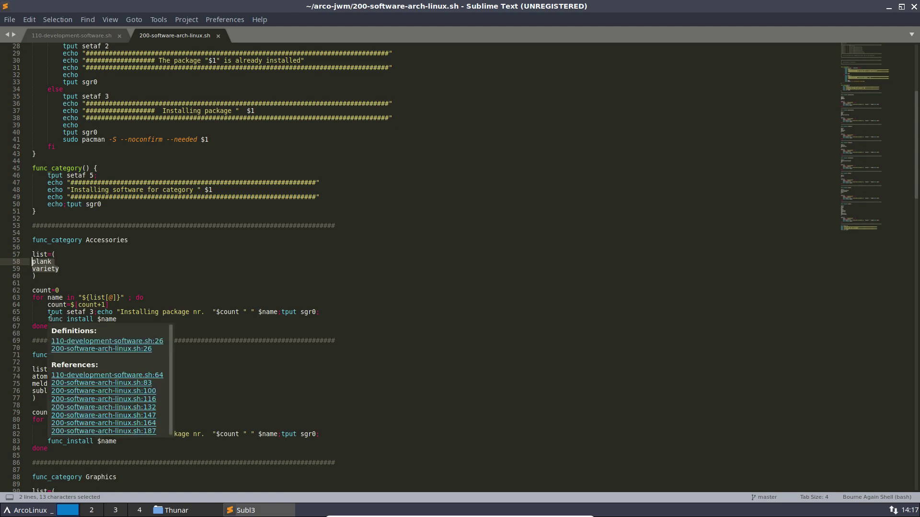
left_click(75, 271)
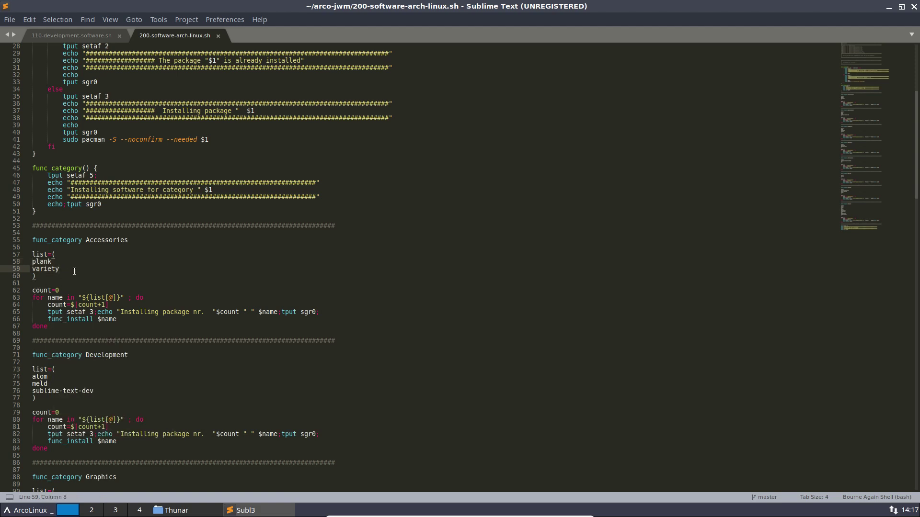
key("Up")
key("Down")
double_click(96, 241)
double_click(98, 355)
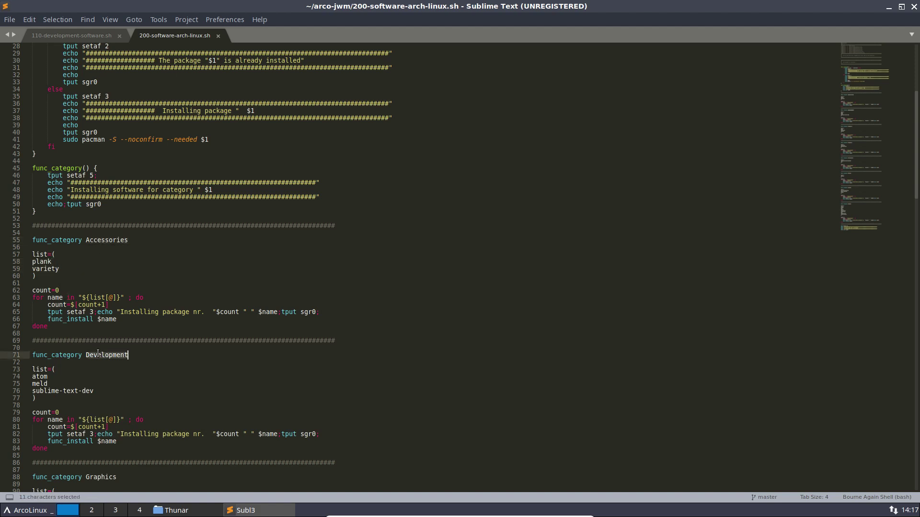
Replace the duplicate Graphics label on line 105 with 'Internet'.
scroll(93, 367, "down", 4)
double_click(90, 392)
scroll(71, 373, "down", 3)
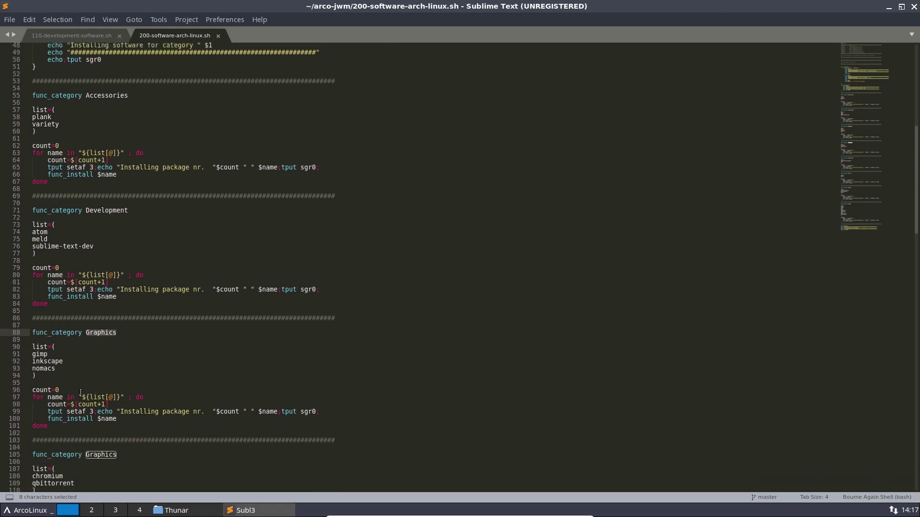
scroll(75, 359, "down", 2)
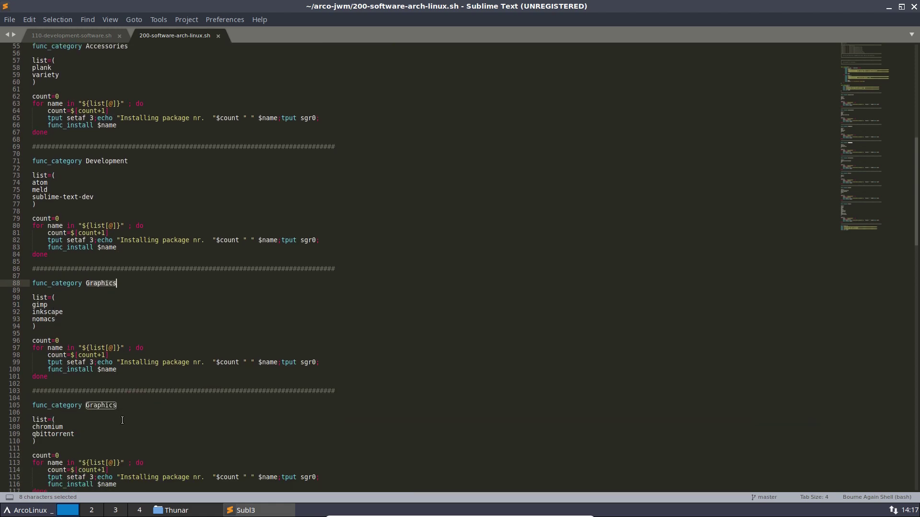
scroll(114, 401, "down", 3)
double_click(94, 342)
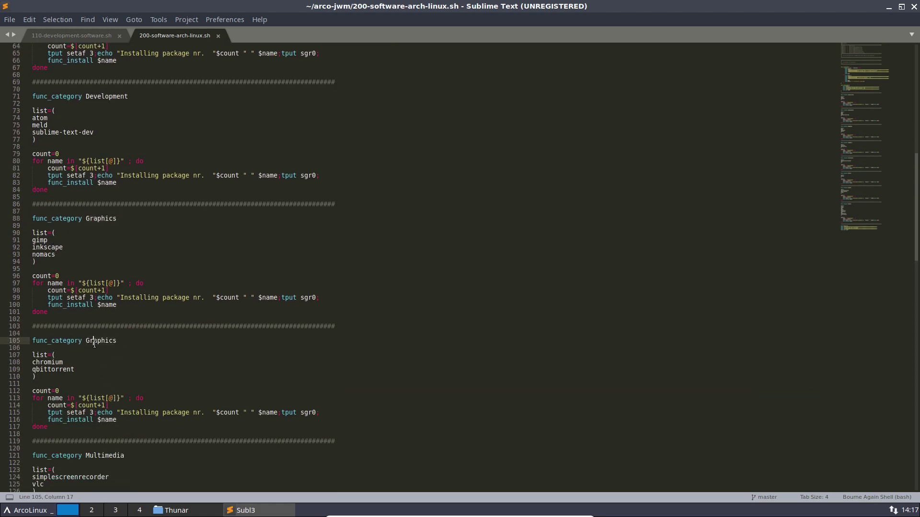
type("Internet")
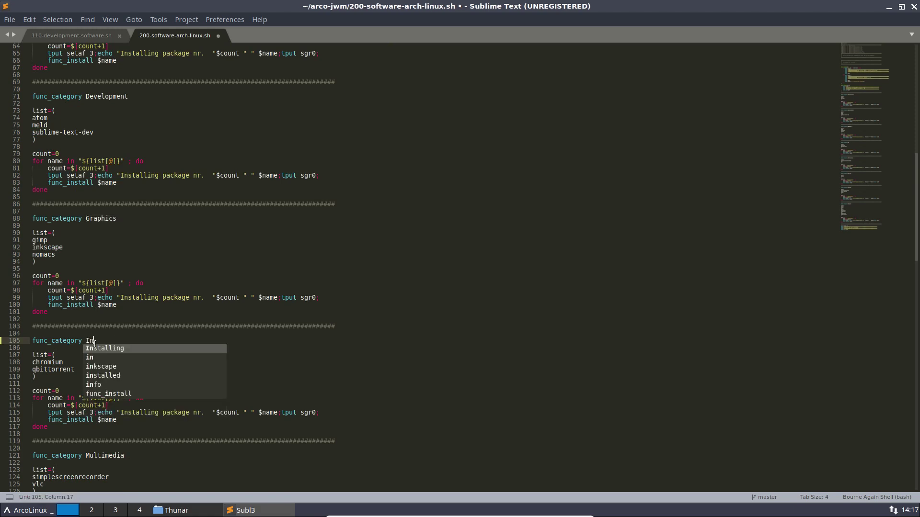
Save the script with Ctrl+S and review the Multimedia and Office categories.
key("ctrl+s")
scroll(113, 370, "down", 4)
double_click(113, 369)
scroll(171, 386, "down", 5)
double_click(95, 377)
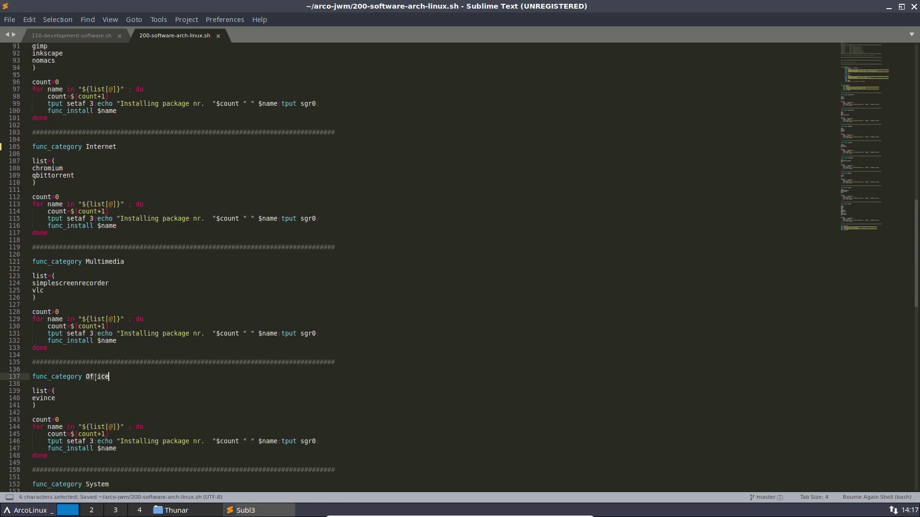
Review the System section's evince entry, then close Sublime Text.
scroll(95, 377, "down", 5)
left_click(99, 382)
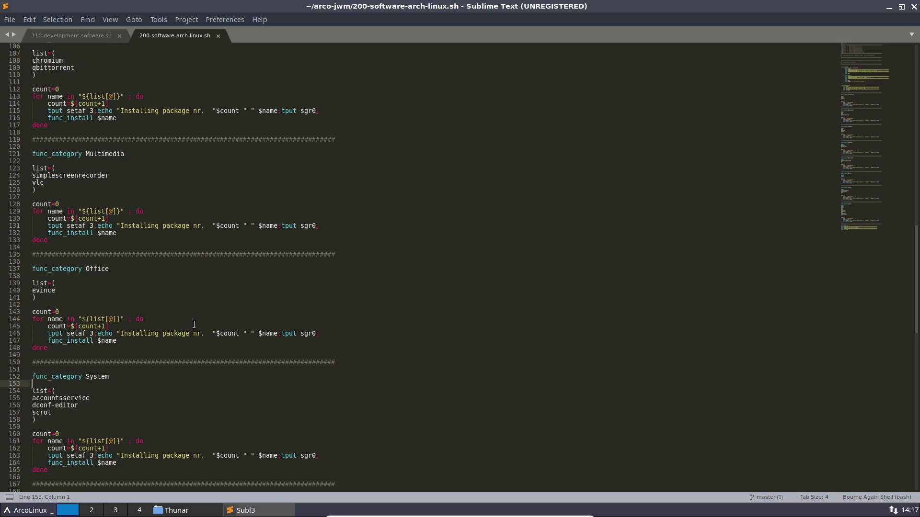
left_click_drag(63, 294, 24, 293)
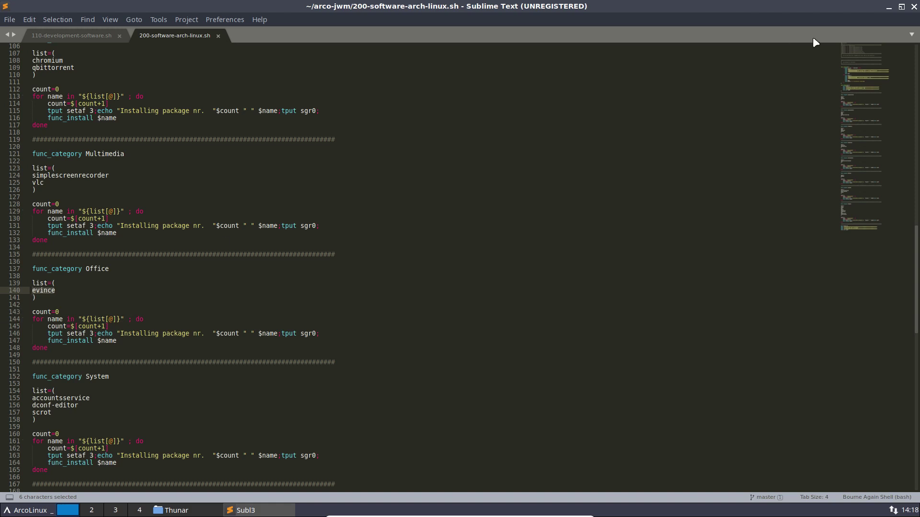
left_click(914, 6)
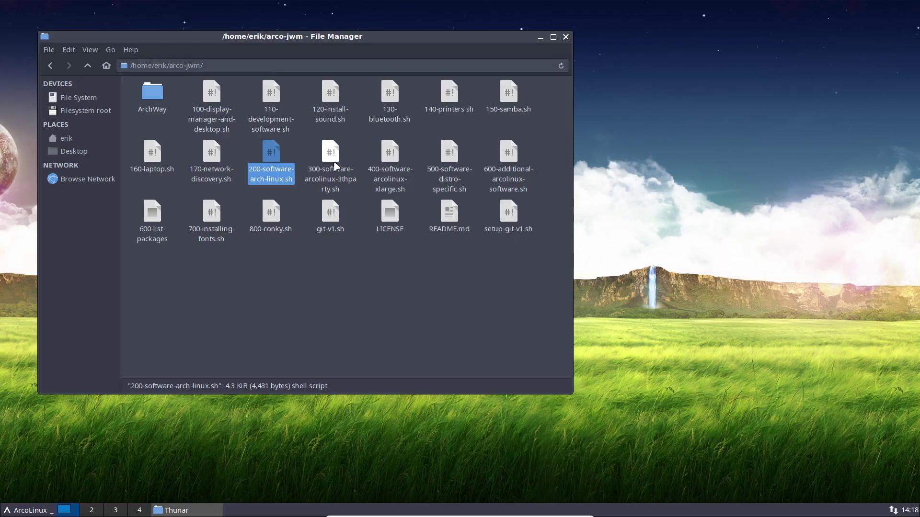
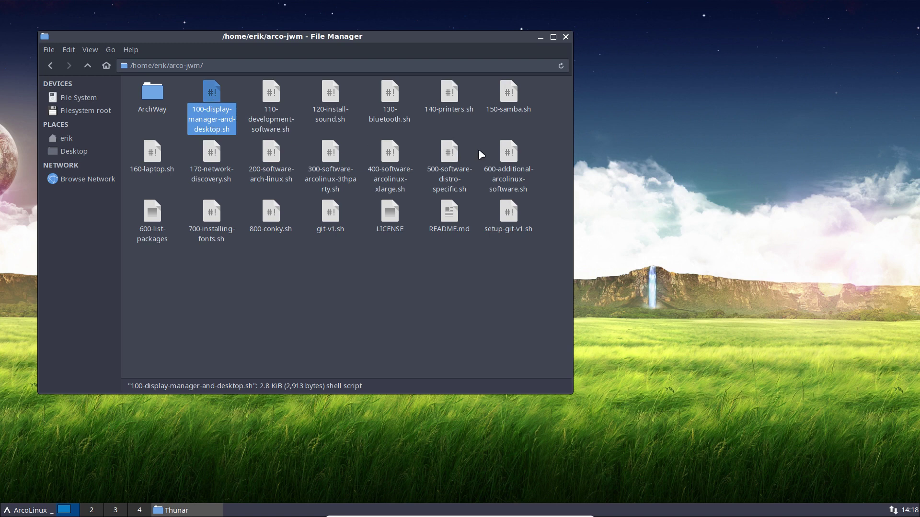
Open 600-additional-arcolinux-software.sh in Sublime Text and highlight its Arcolinux package list lines.
left_click(509, 153)
double_click(508, 151)
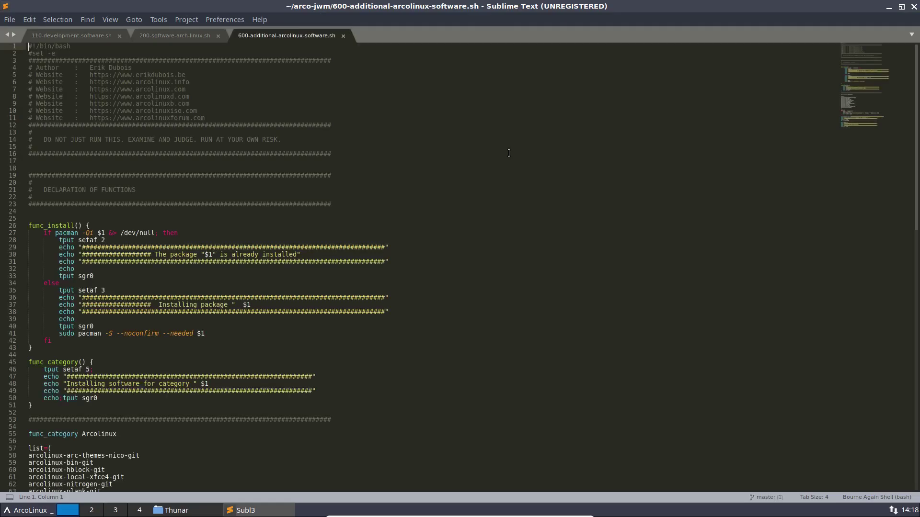
scroll(509, 153, "down", 10)
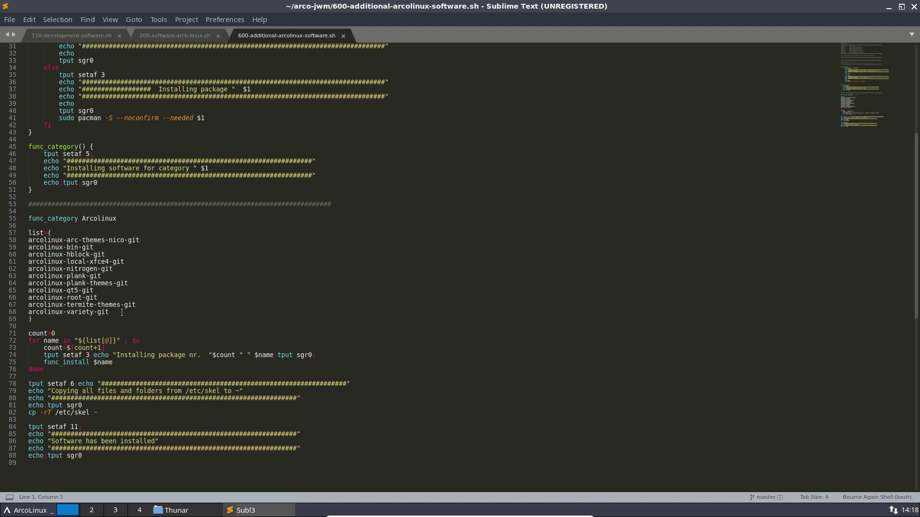
left_click_drag(121, 313, 5, 242)
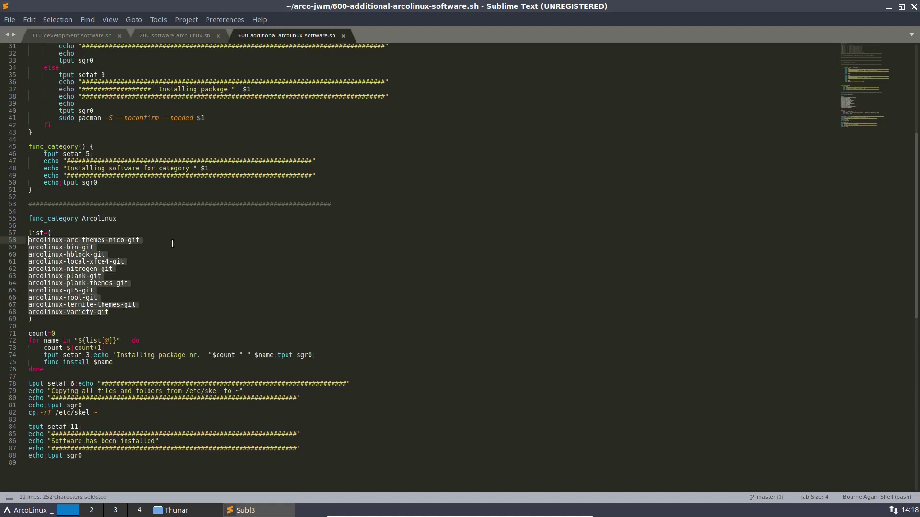
Open 100-display-manager-and-desktop.sh in Sublime Text and highlight the lightdm greeter package lines.
left_click(887, 8)
double_click(215, 96)
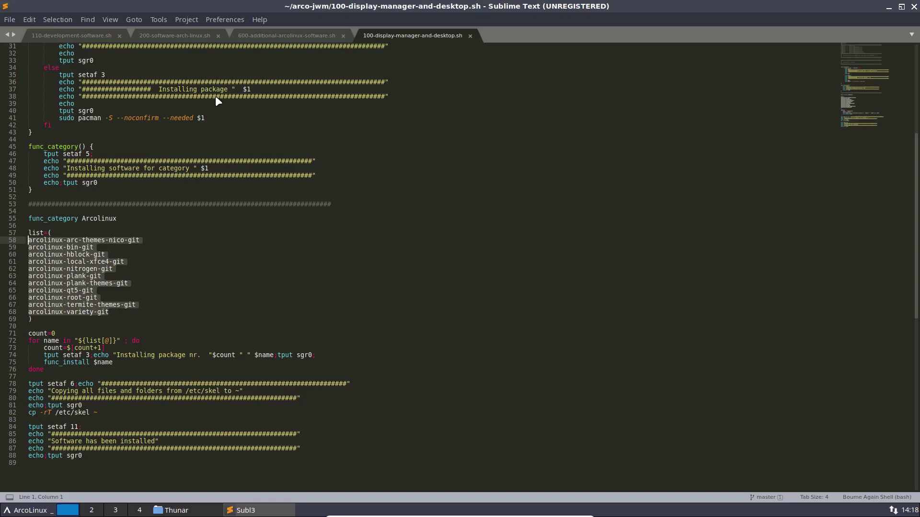
scroll(247, 186, "down", 5)
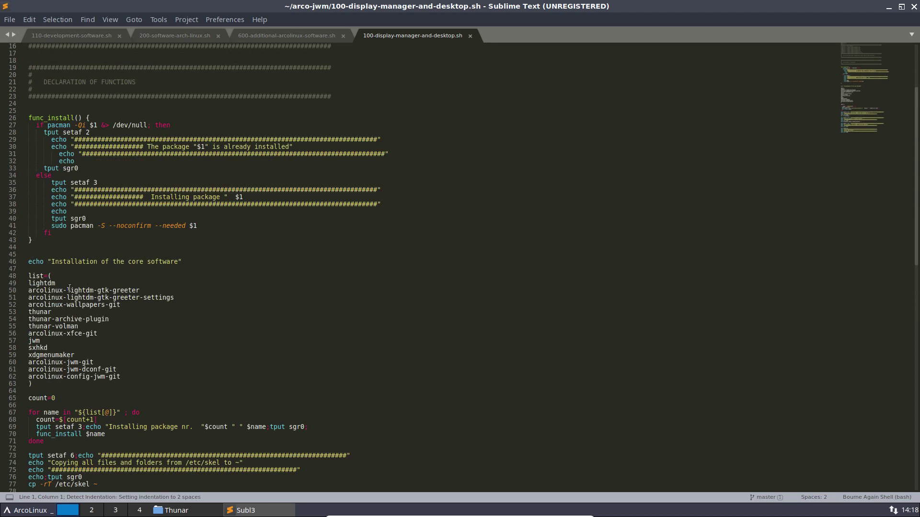
left_click_drag(150, 287, 29, 291)
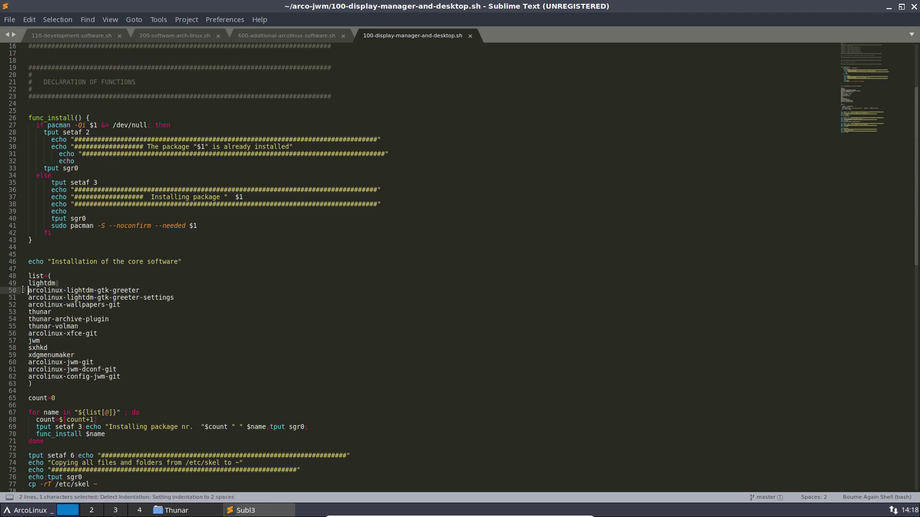
left_click_drag(183, 297, 27, 290)
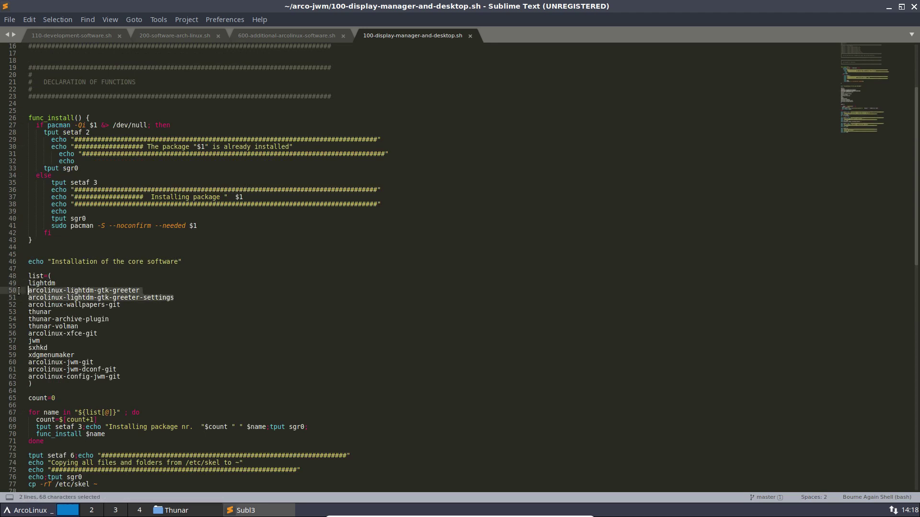
Go through the entries arcolinux-wallpapers-git, arcolinux-xfce-git, thunar, jwm, sxhkd to the list's end.
left_click(82, 305)
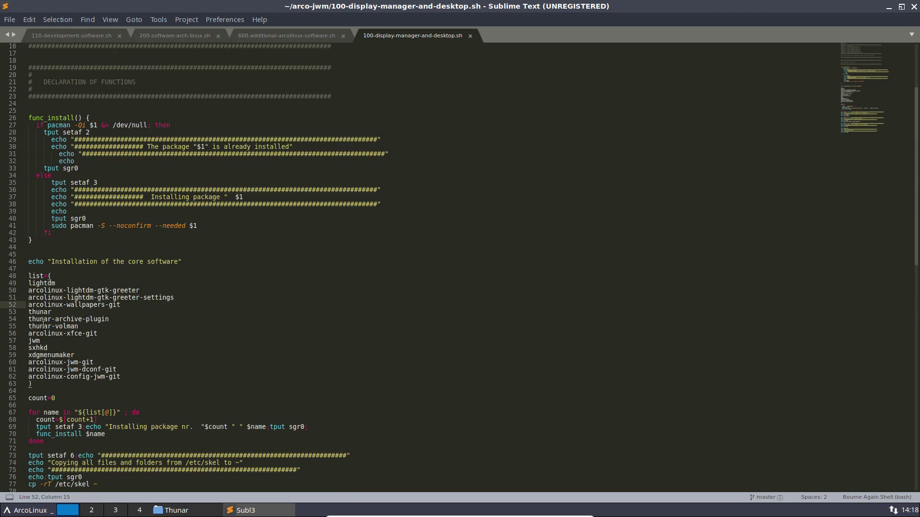
left_click_drag(98, 331, 28, 334)
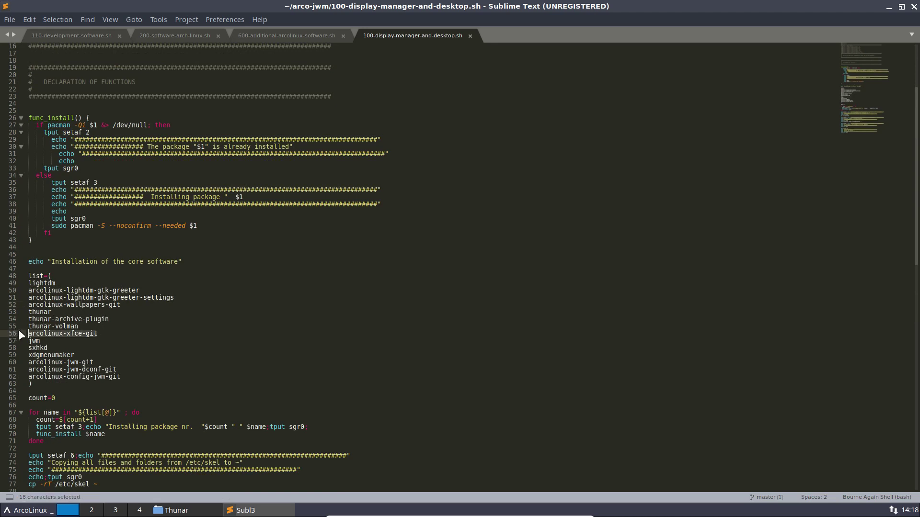
left_click(35, 312)
left_click(36, 341)
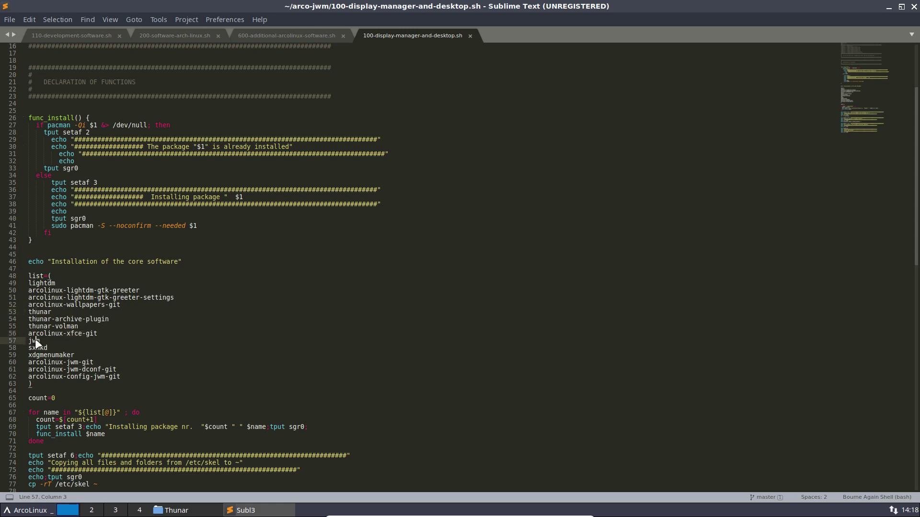
left_click(40, 347)
left_click(41, 355)
left_click(48, 363)
left_click(47, 370)
left_click(46, 385)
Scroll to the end of 100-display-manager-and-desktop.sh and close Sublime Text.
scroll(294, 401, "down", 8)
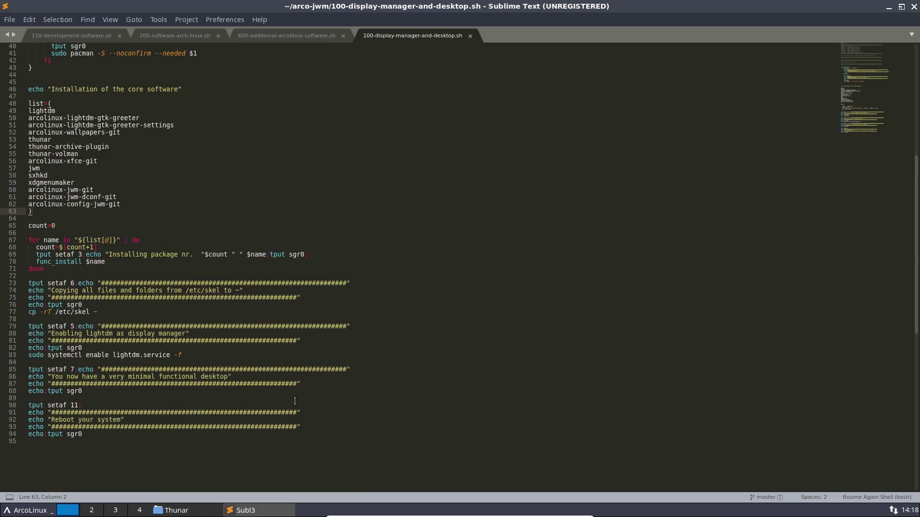
scroll(294, 401, "down", 5)
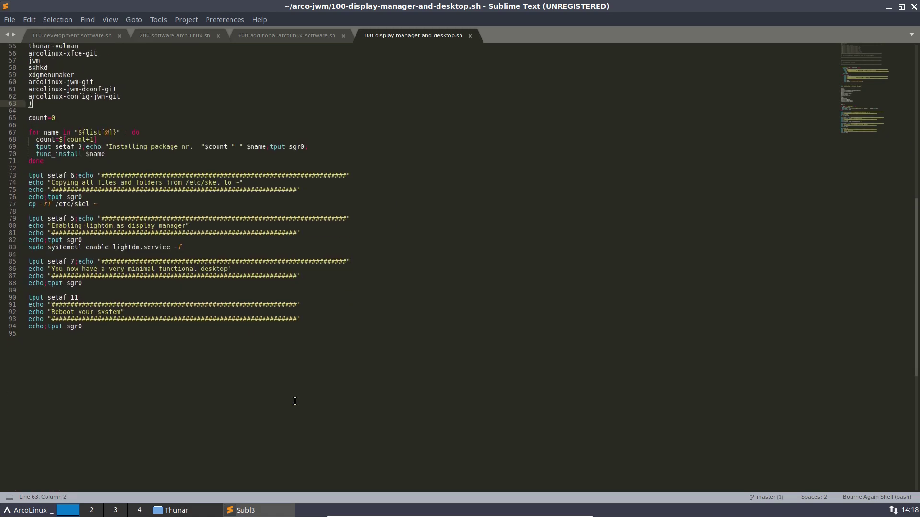
left_click(913, 7)
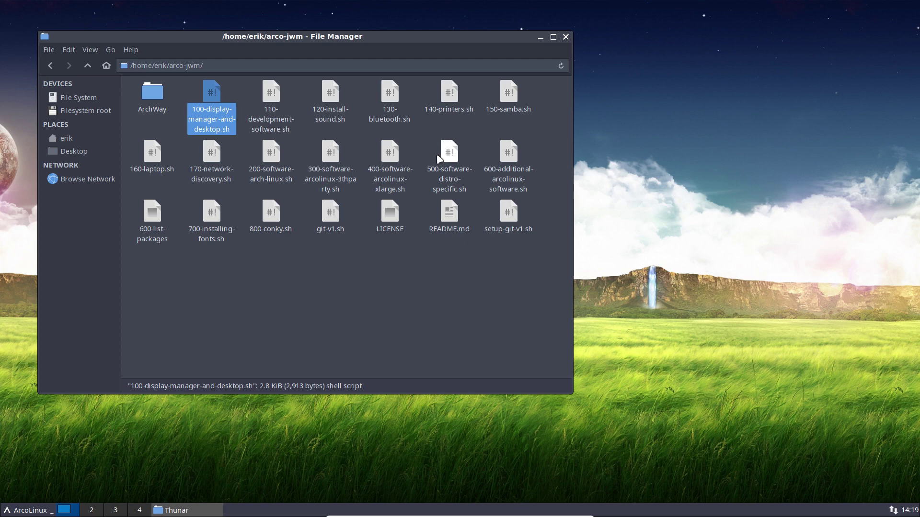
Select 700-installing-fonts.sh and 800-conky.sh in Thunar, then close the file manager.
left_click(212, 213)
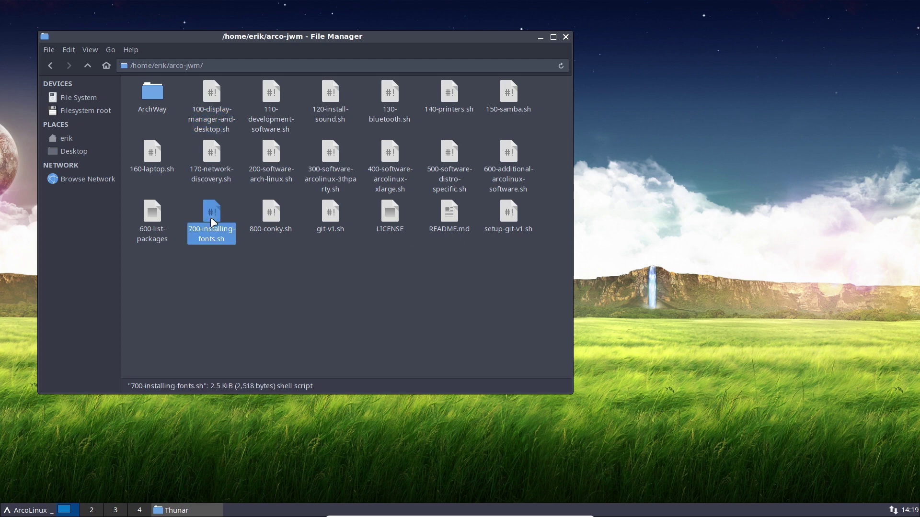
left_click(262, 229)
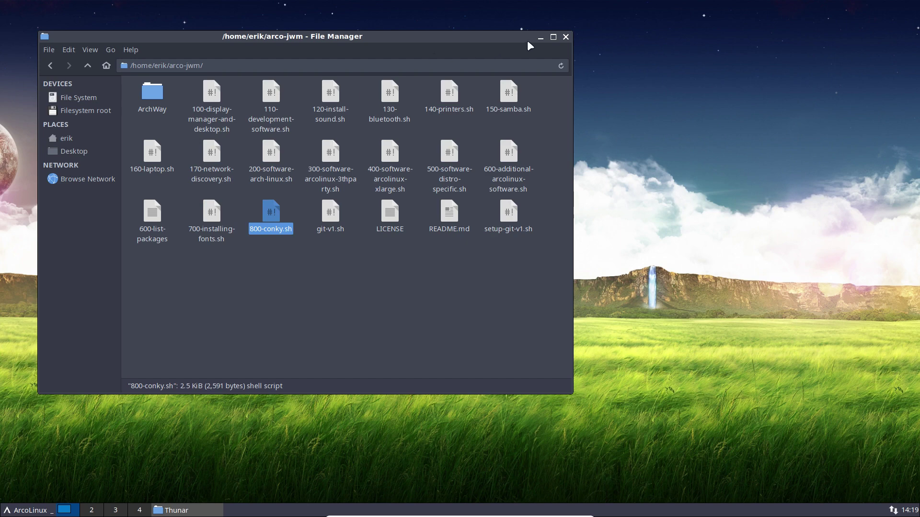
left_click(565, 37)
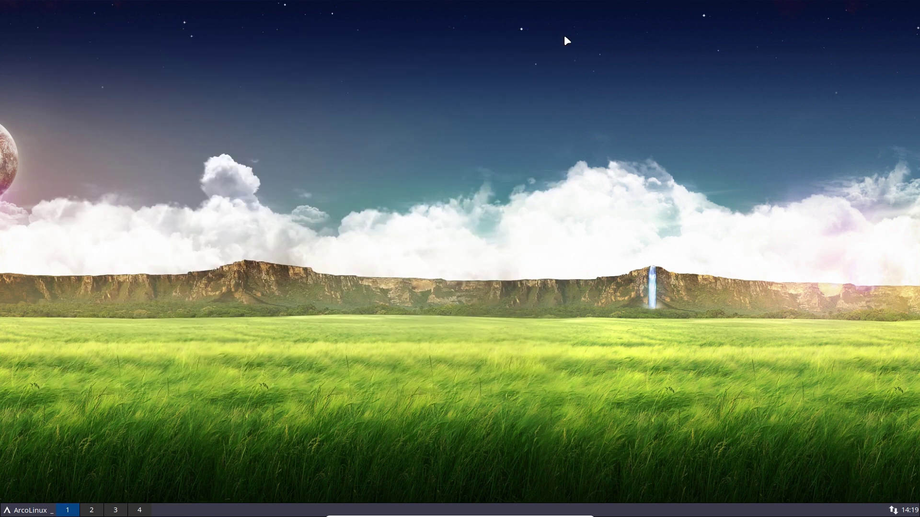